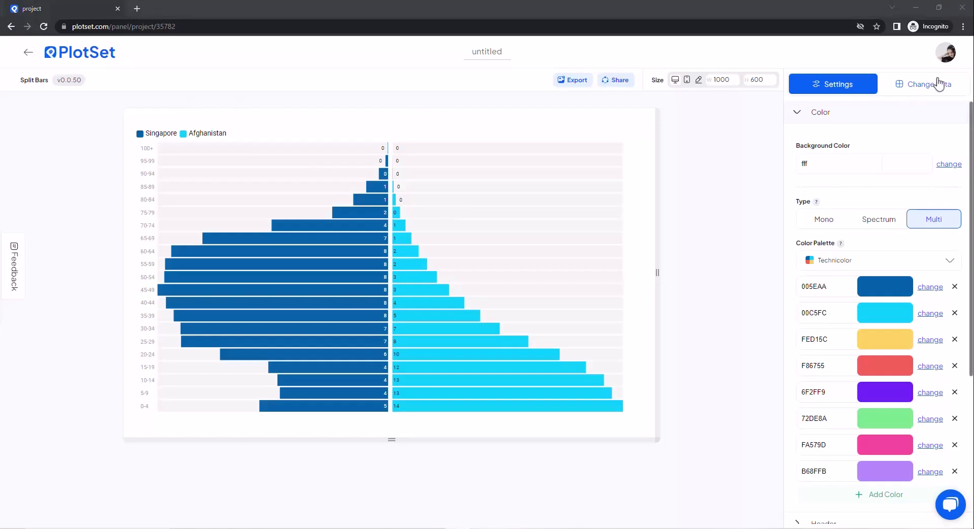
Step: Replace the chart's data by uploading the CSV file "Where do people find meaning in life_ (1)" from the Desktop
click(924, 84)
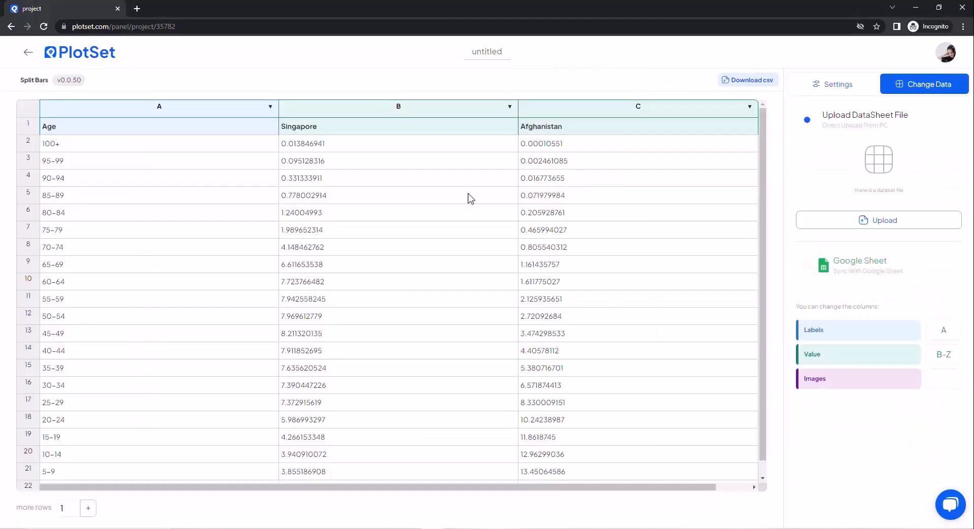
click(868, 228)
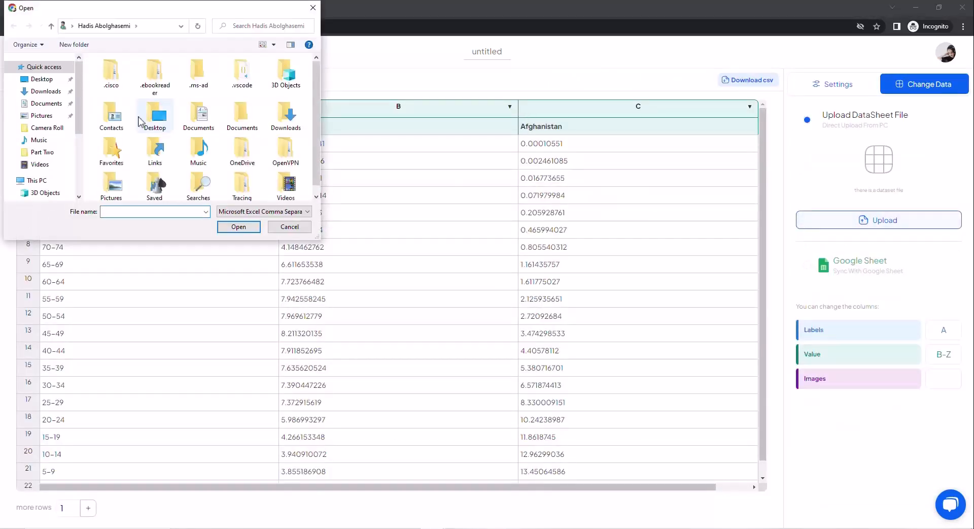
click(42, 80)
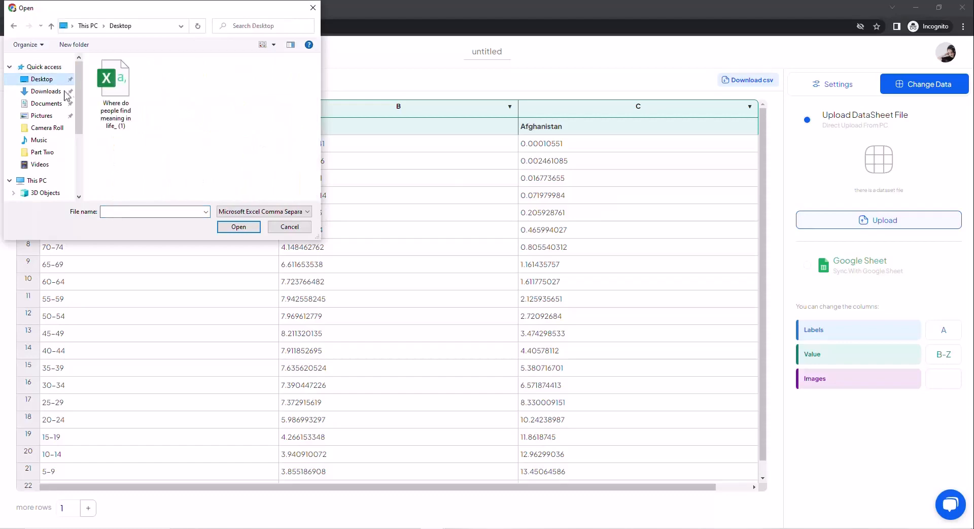
click(112, 78)
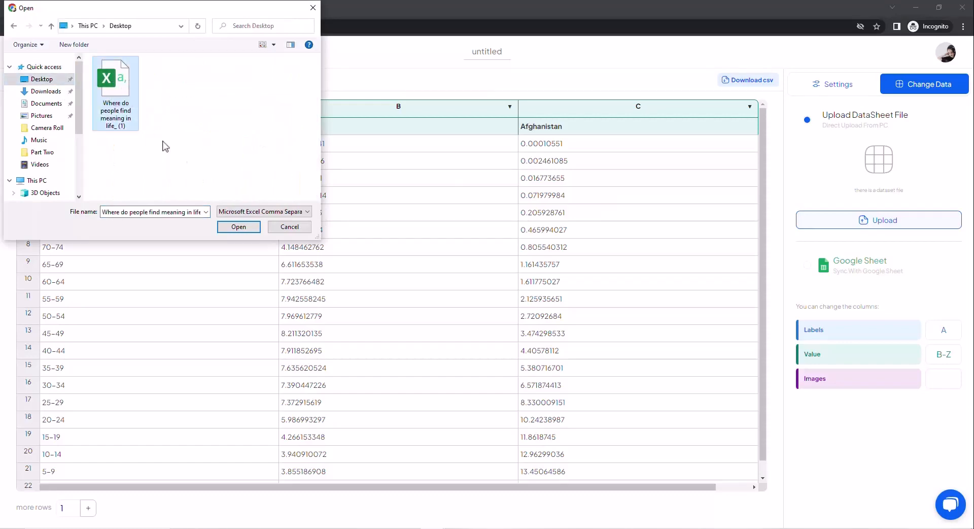
click(236, 226)
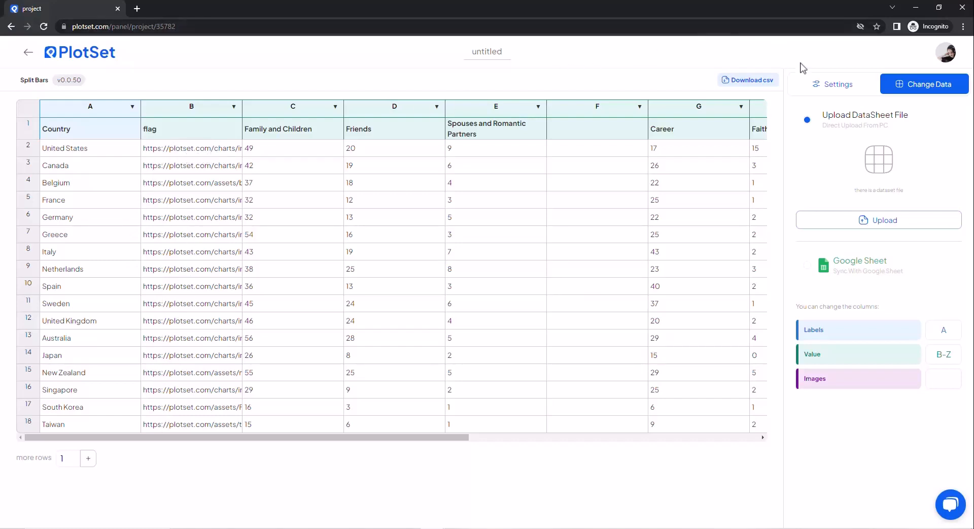
Step: Check the chart with the uploaded data and assign column B, containing the flag links, to Images
click(813, 85)
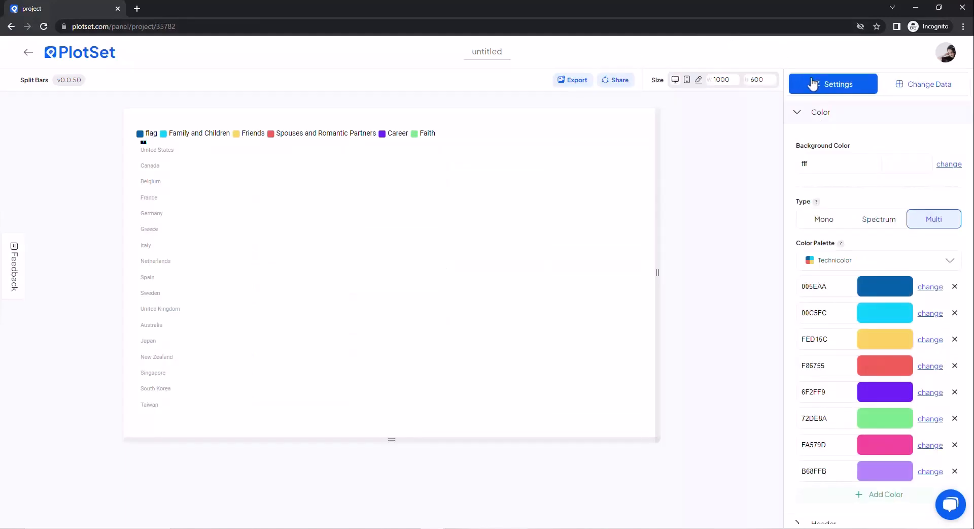
click(891, 86)
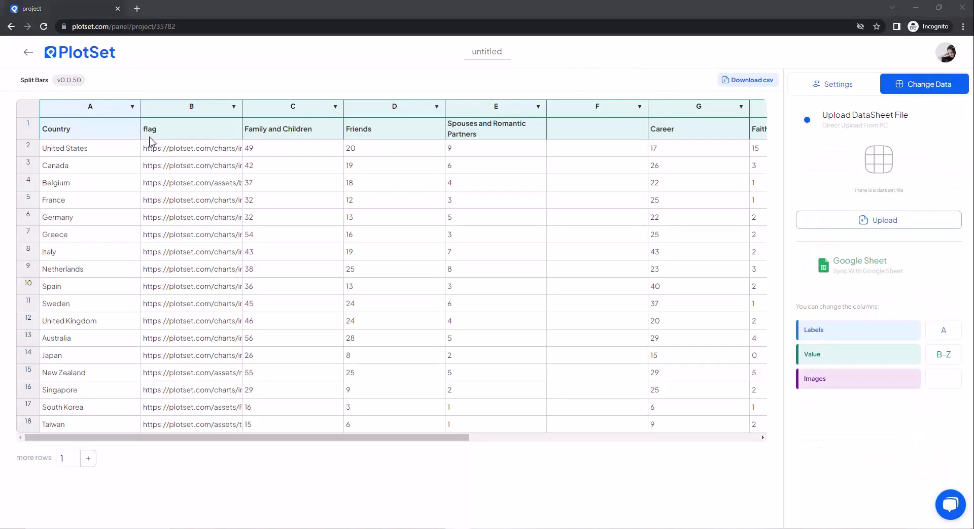
click(188, 111)
click(941, 375)
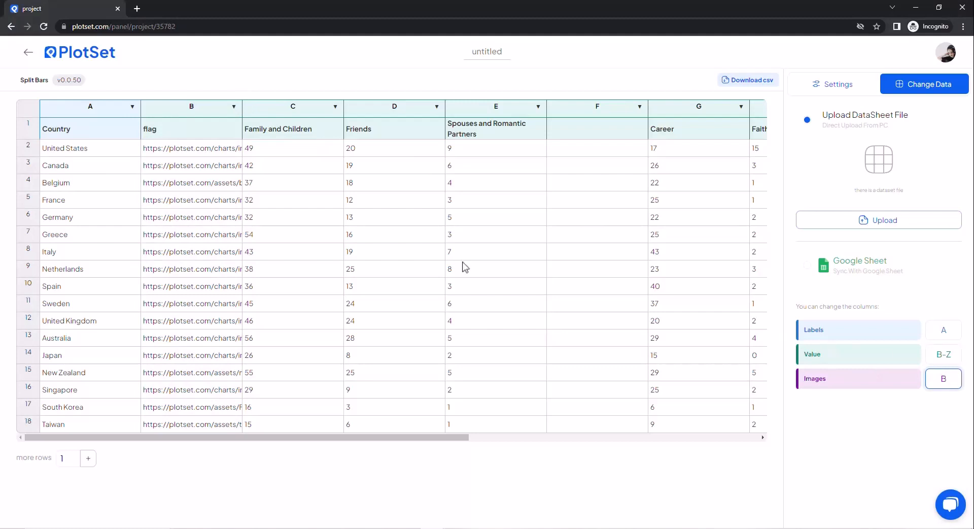
Step: Sort the data ascending by Family and Children, set the Value columns to C-Z, and return to the chart
click(293, 112)
click(939, 355)
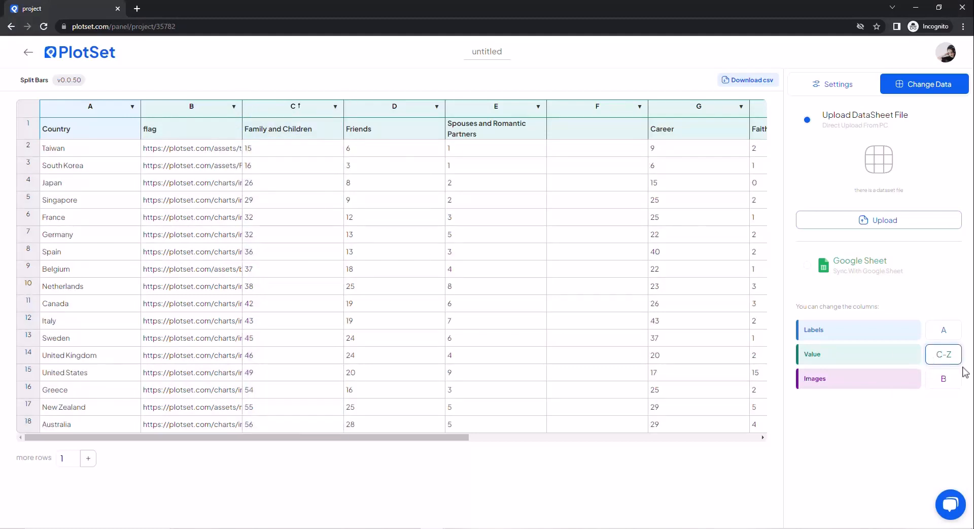
click(865, 428)
click(833, 85)
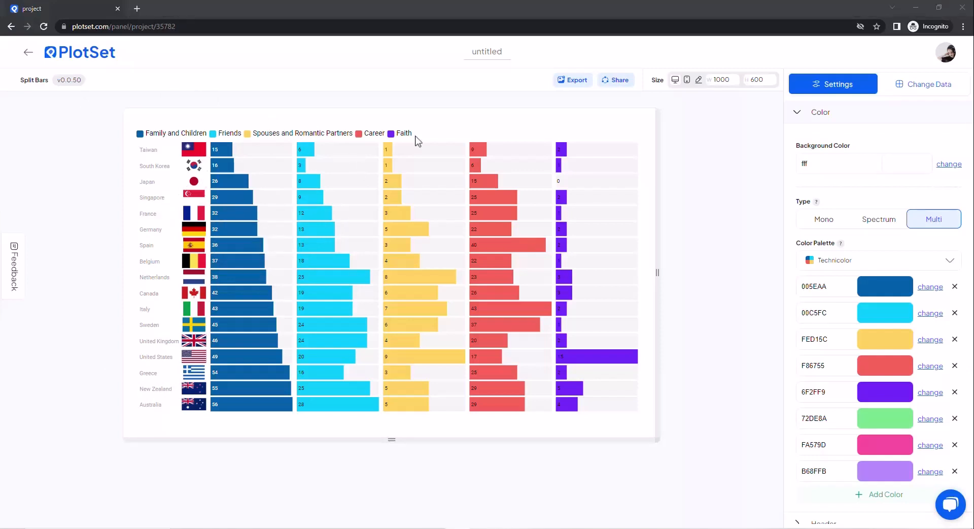
click(808, 122)
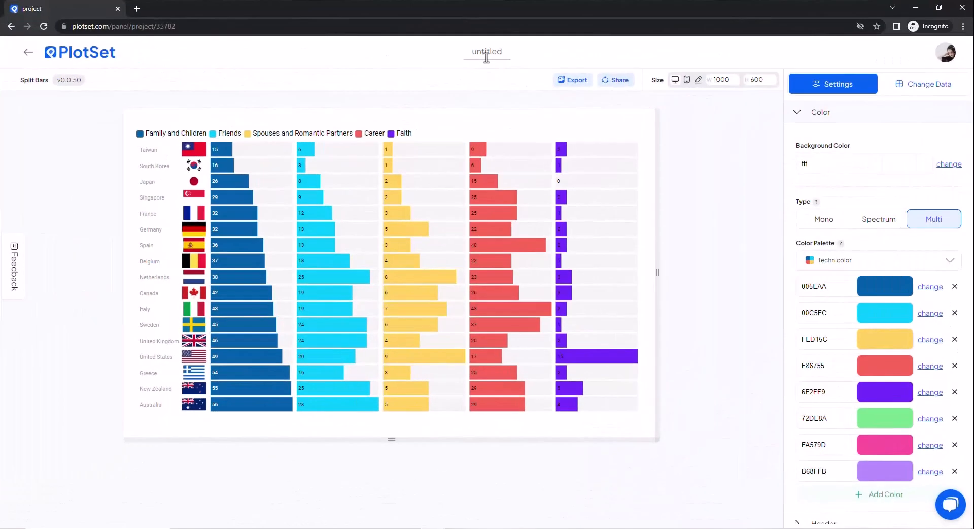
Step: Name the project "Where do people find meaning in life?" and save the title
click(487, 51)
text(Where do peopl)
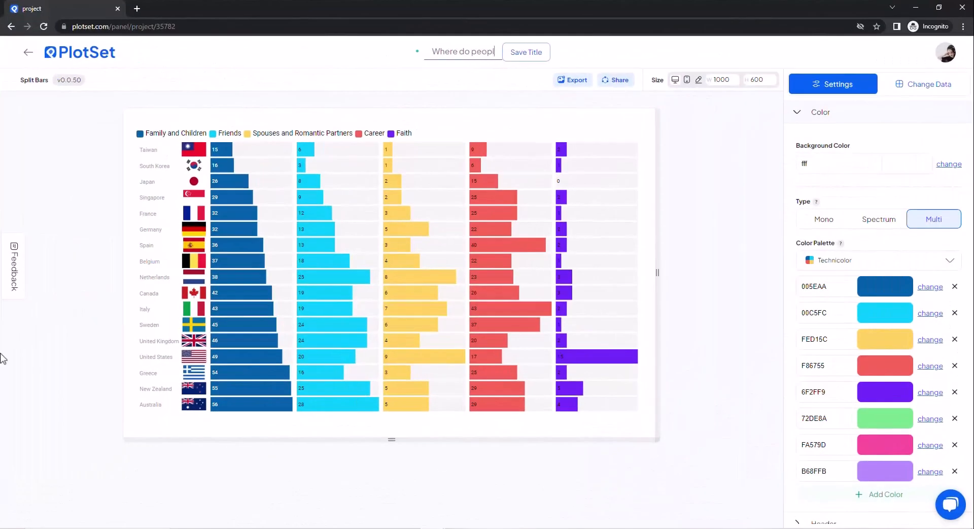
text(e find meaning in)
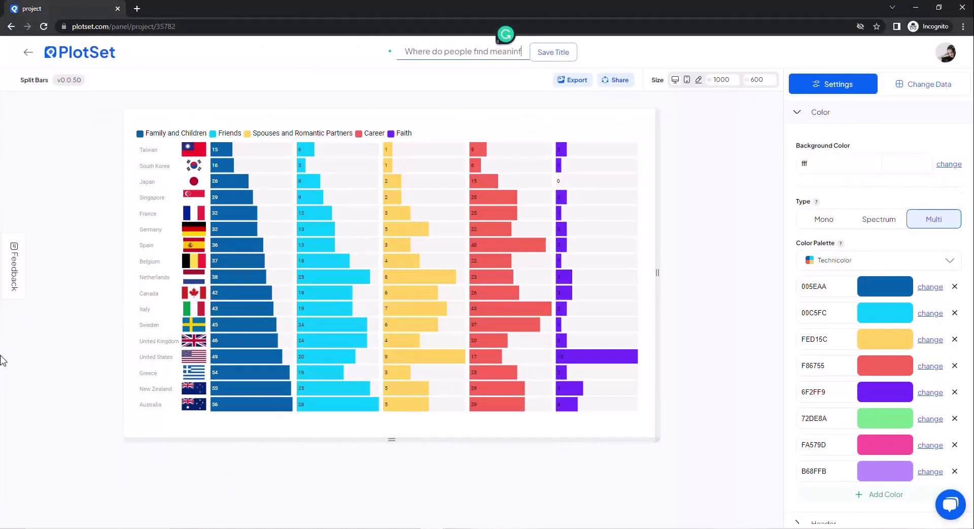
text( life?)
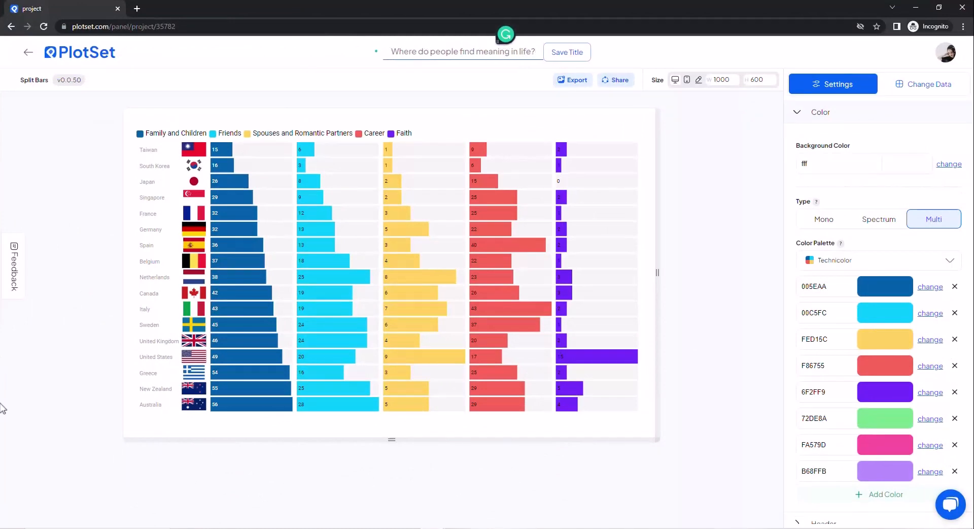
click(567, 52)
Step: Resize the chart to 1100 wide and 700 high, trying a width of 1200 first
click(719, 80)
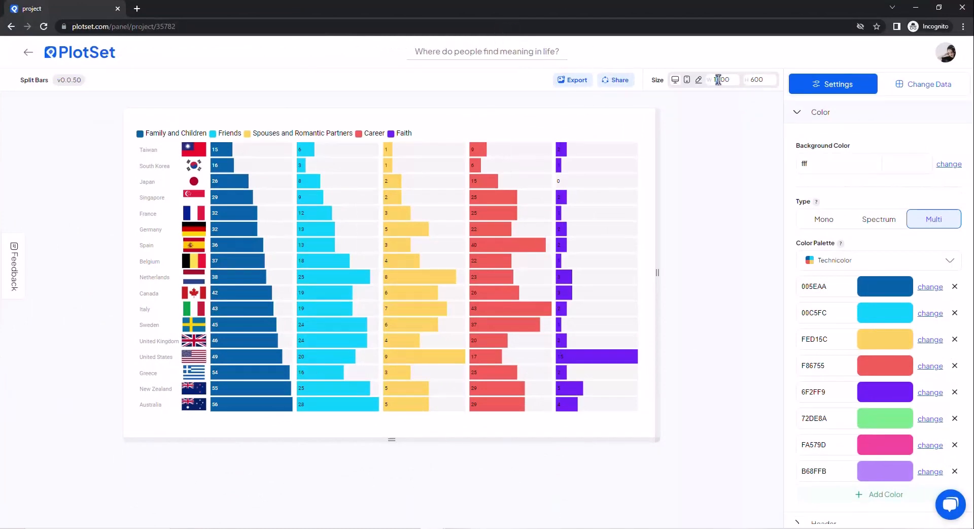
key(BackSpace)
text(2)
click(752, 80)
key(BackSpace)
text(7)
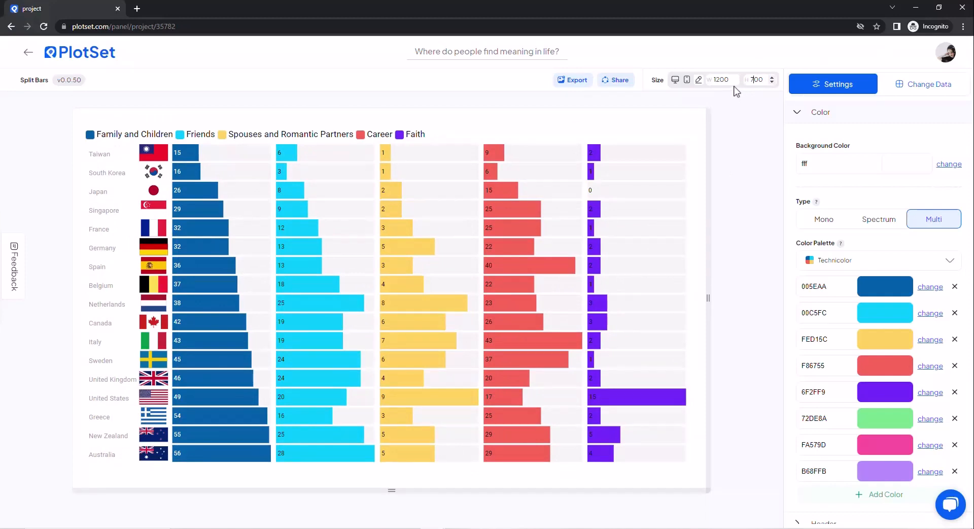
click(720, 79)
key(BackSpace)
text(1)
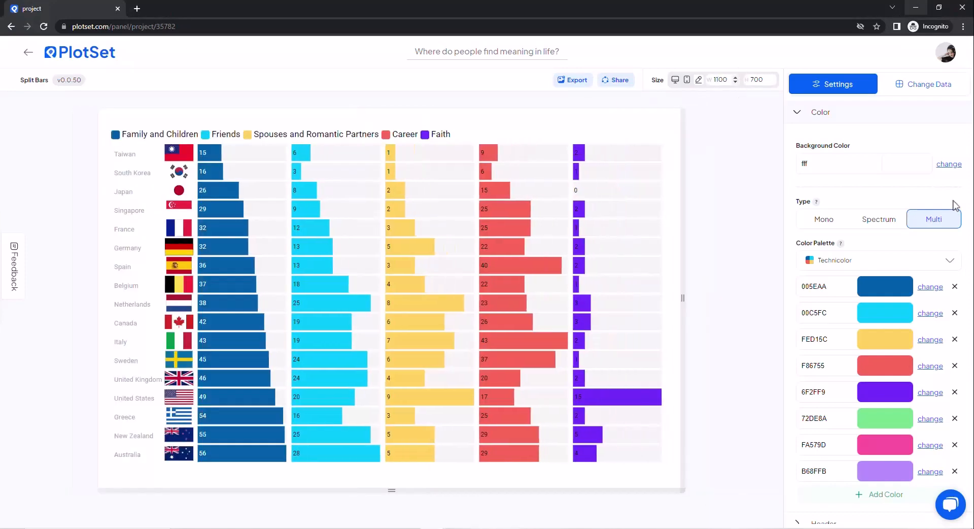
Step: Try the Pure Light color palette on the chart
click(850, 265)
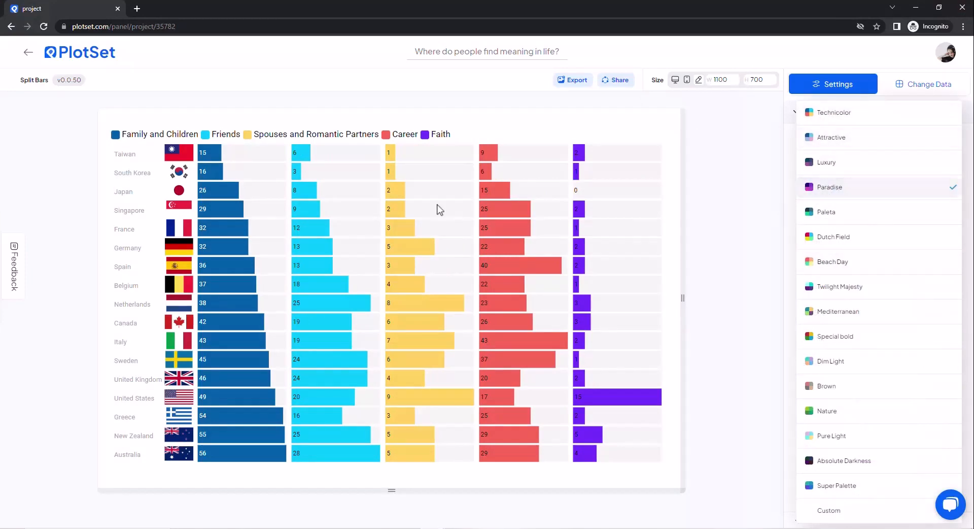
click(822, 437)
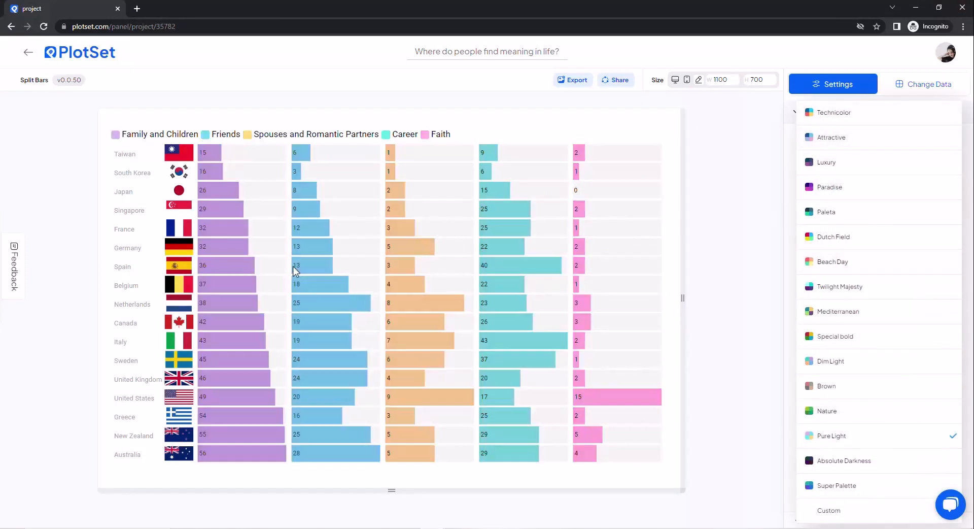
click(743, 245)
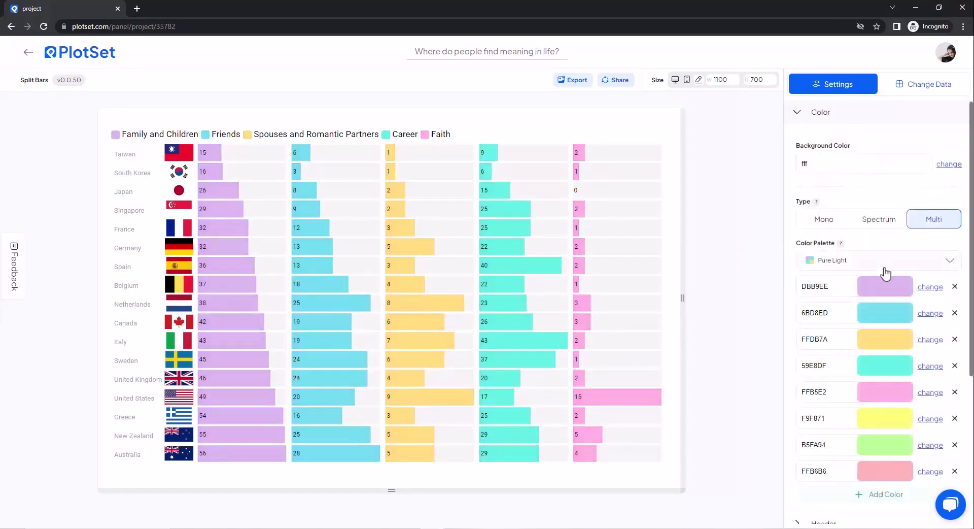
Step: Switch the chart's color palette to Custom and close the color settings
scroll(885, 274, down, 2)
click(872, 163)
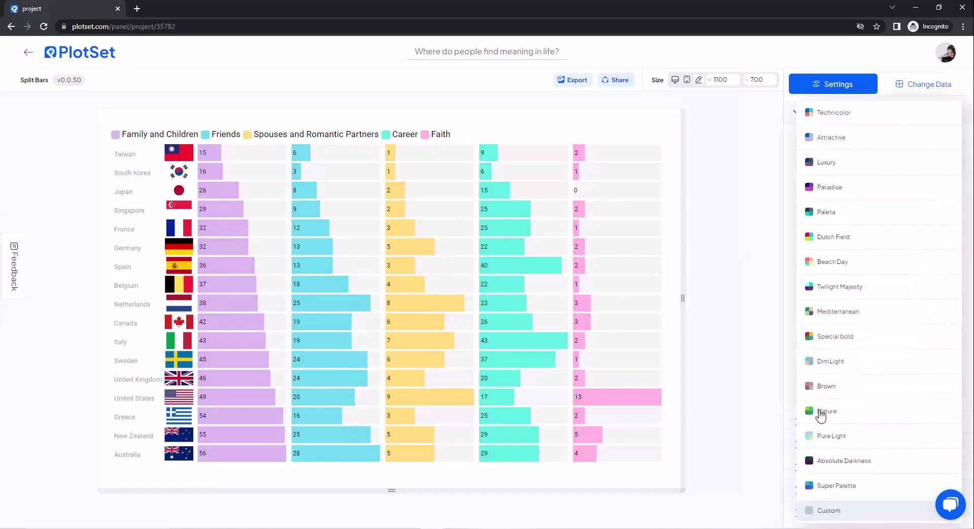
click(828, 510)
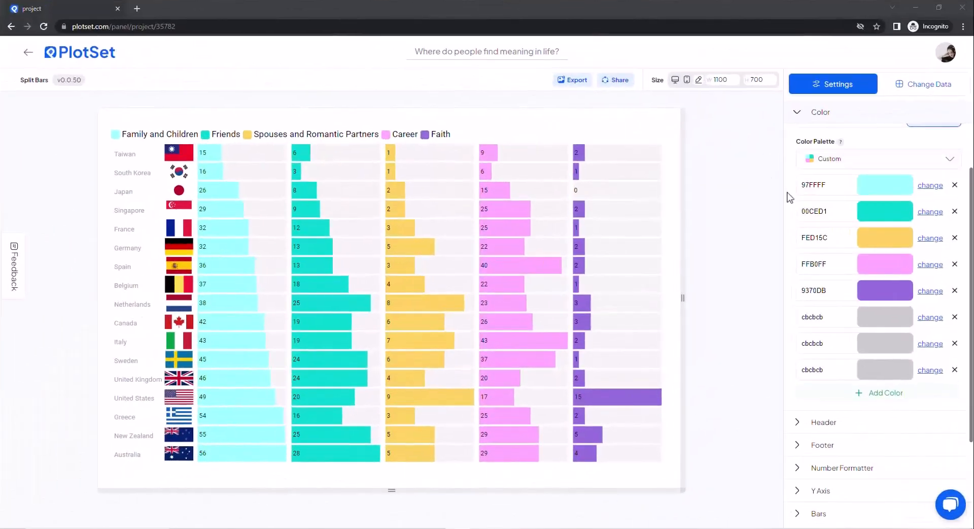
click(803, 121)
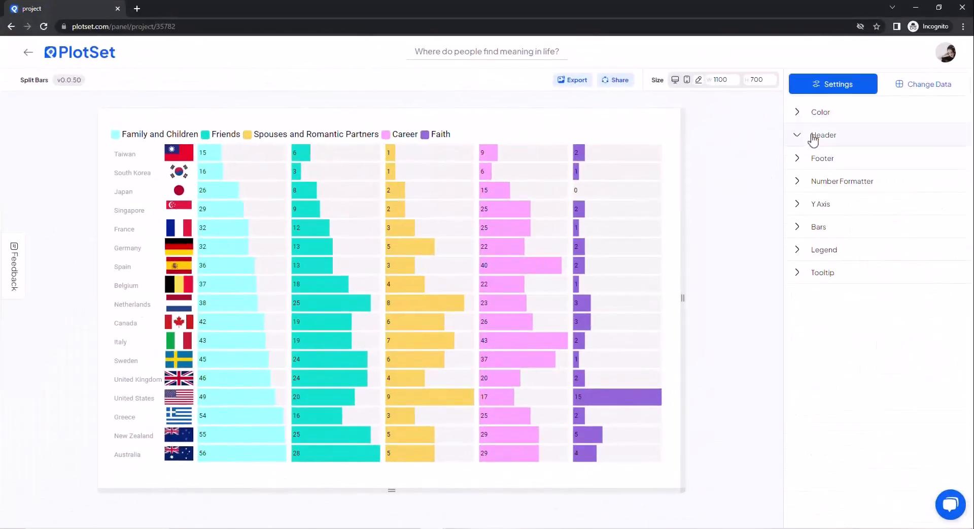
Step: Enter "What Makes Life Meaningful" as the chart's header title
click(812, 135)
click(831, 228)
text(What )
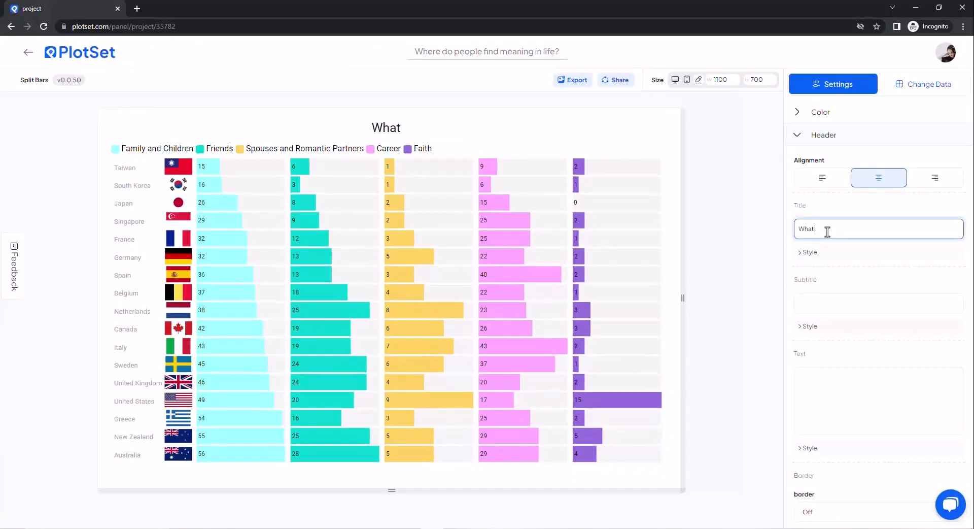
text(Makes Life Meaningful)
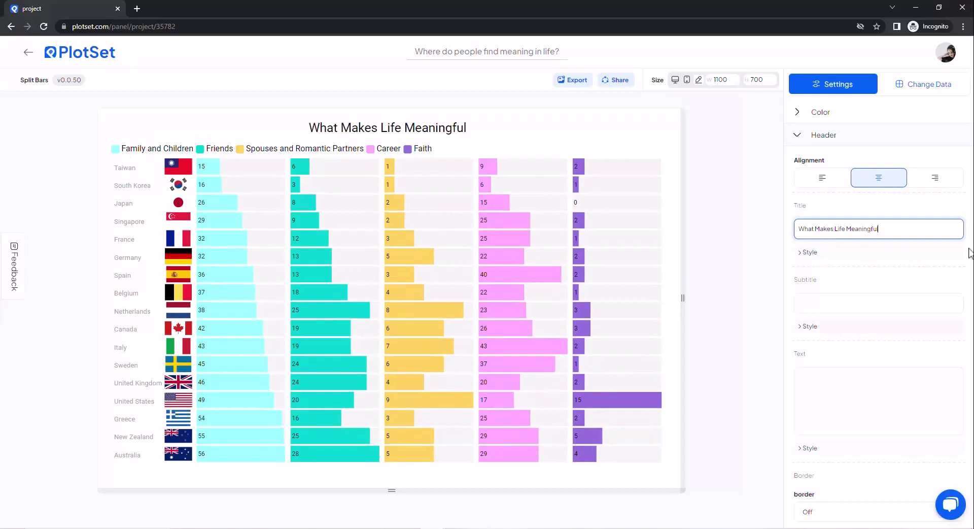
Step: Style the header title with the Playfair Display font, size 33, and the color 4c419e
click(812, 252)
click(822, 285)
scroll(846, 395, down, 1)
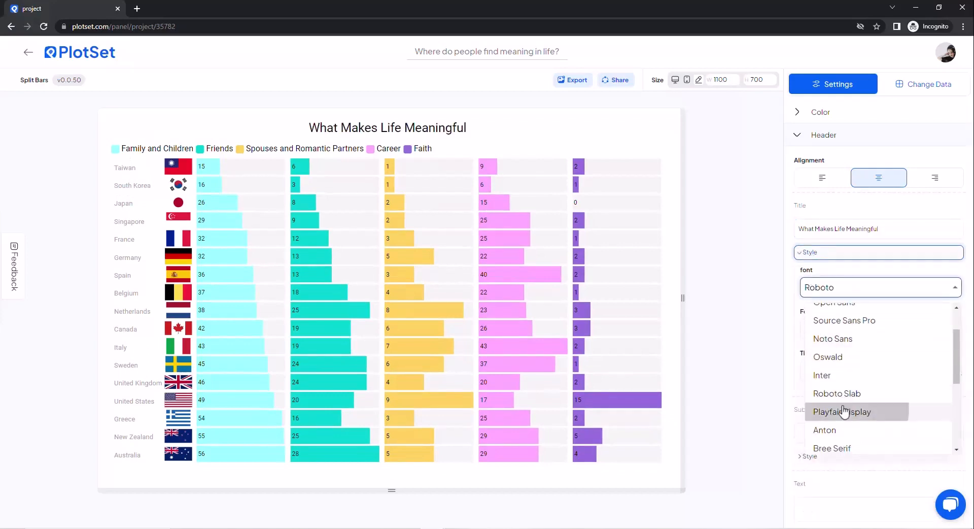
click(842, 408)
click(957, 327)
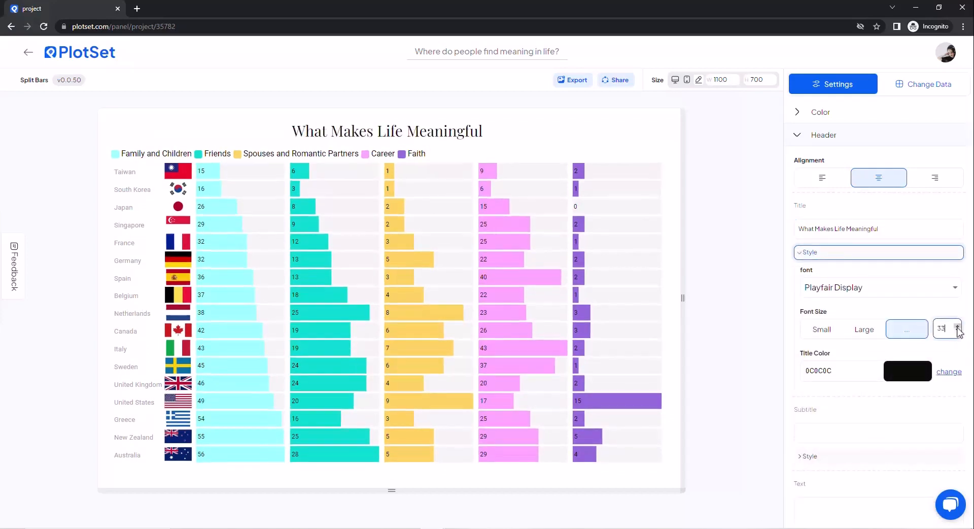
drag(857, 370, 775, 371)
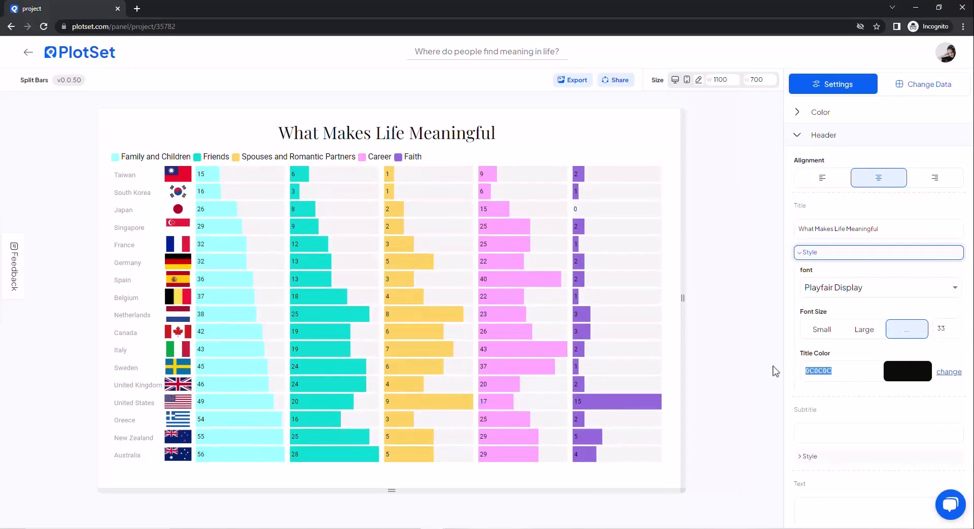
text(4c419e)
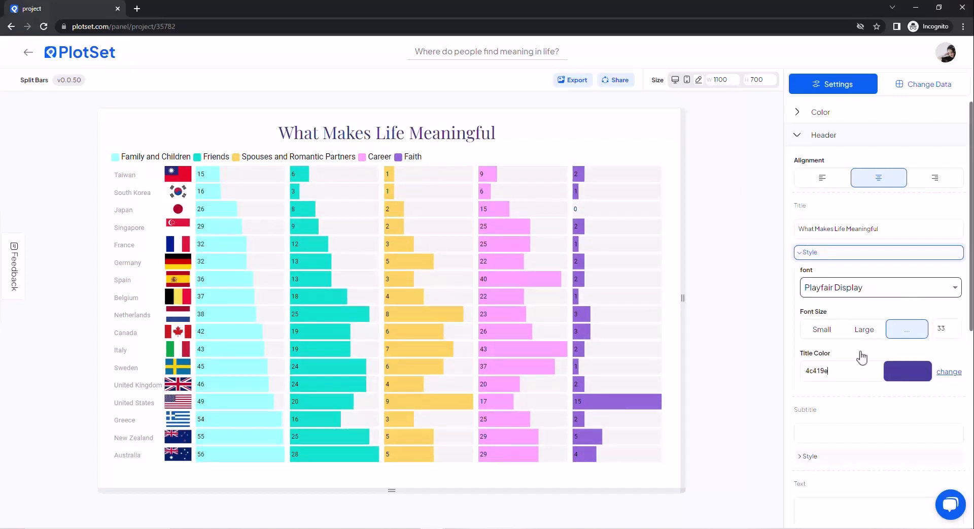
click(832, 252)
Step: Enter the header subtitle "A survey of people in 17 advanced economies"
click(832, 302)
text(A survey of peo)
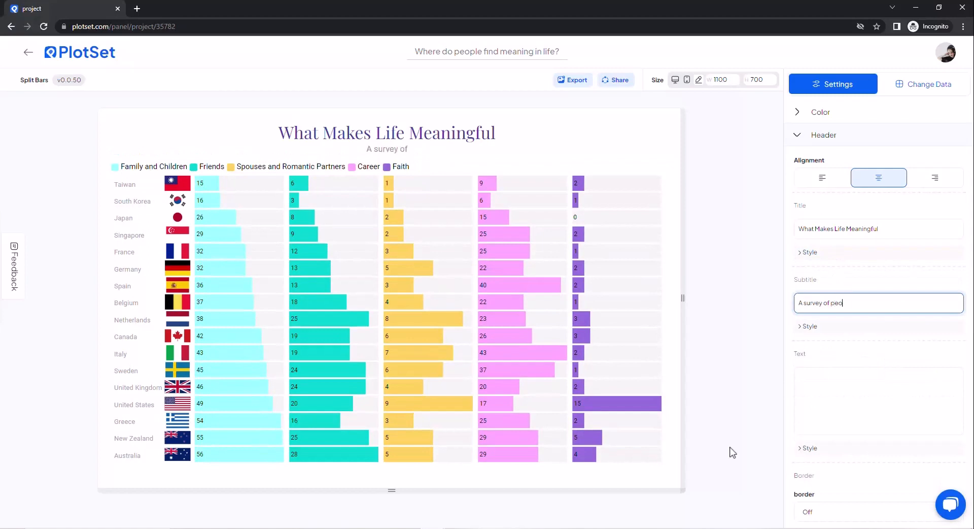
text(ple in 17 advanced e)
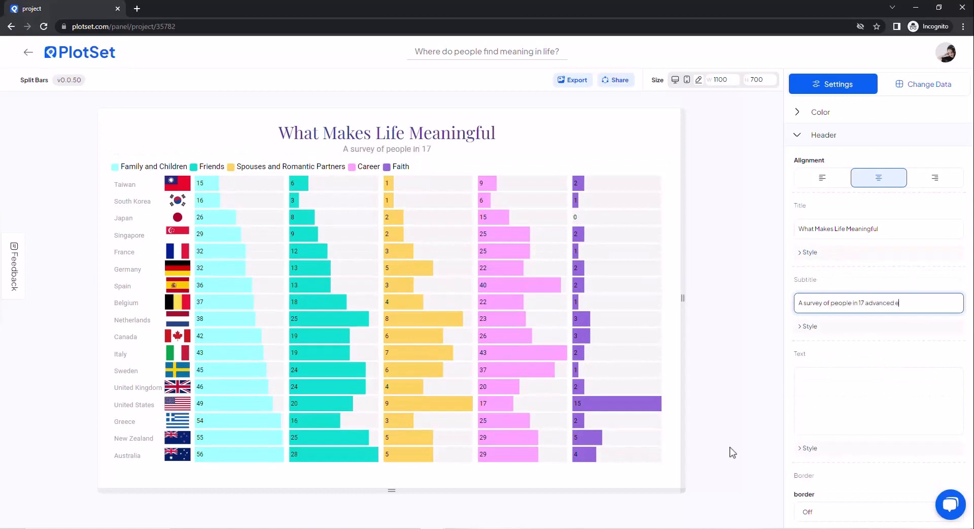
text(conomies)
Step: Set the subtitle's font to Playfair Display and its font size to 18
click(808, 325)
click(862, 361)
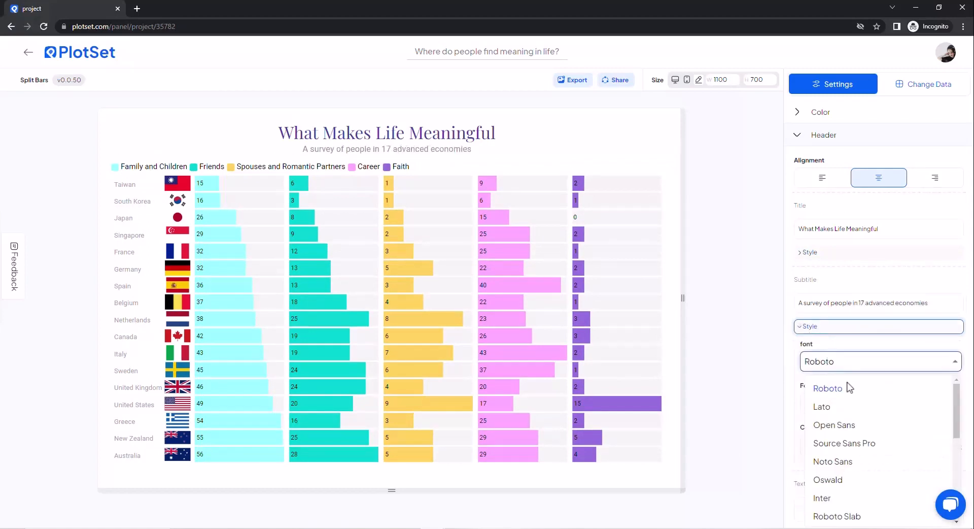
scroll(848, 451, down, 2)
click(848, 439)
click(957, 400)
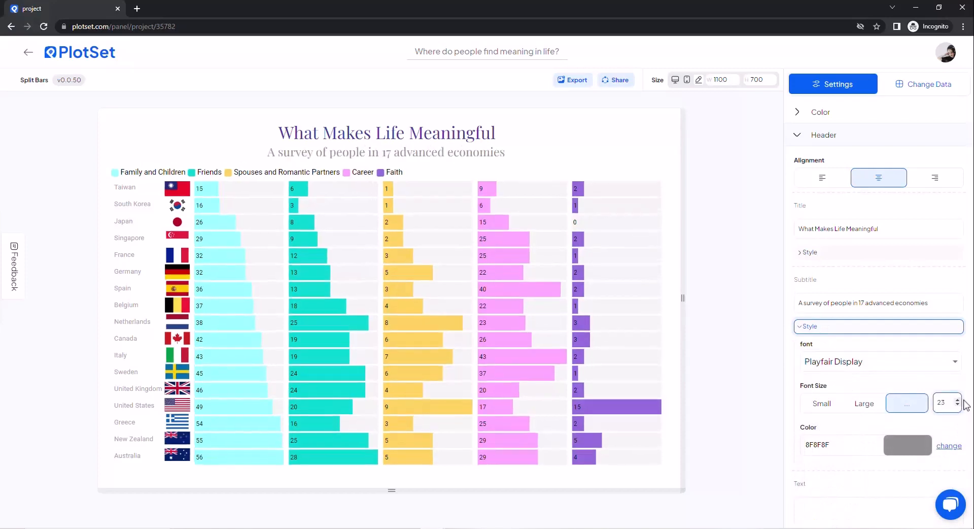
click(958, 405)
click(958, 406)
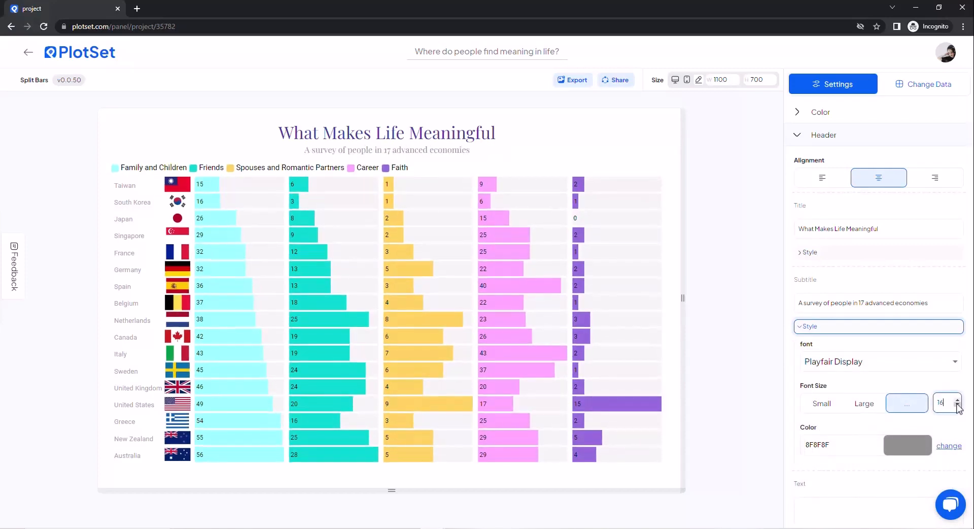
click(957, 401)
click(958, 401)
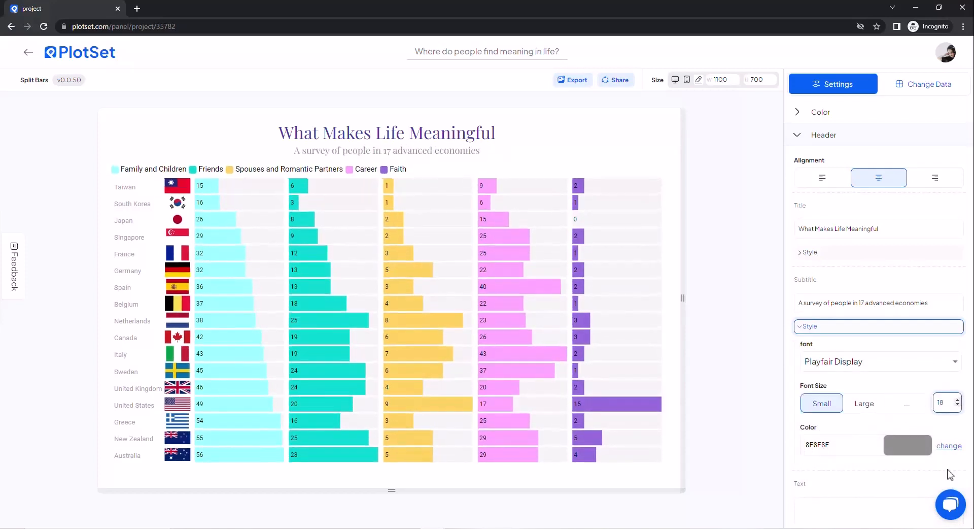
Step: Set the header subtitle's color to 4c419a
double_click(829, 445)
key(BackSpace)
text(4c419a)
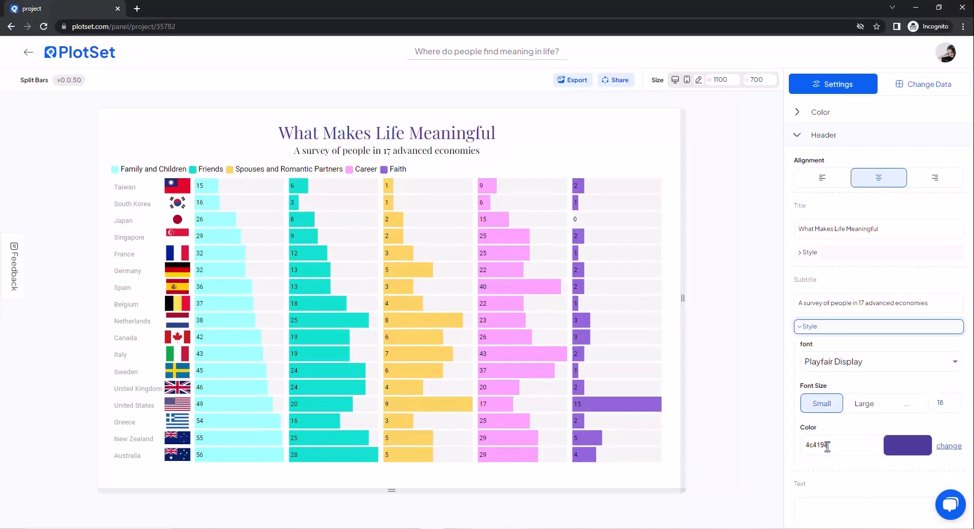
click(823, 326)
click(825, 136)
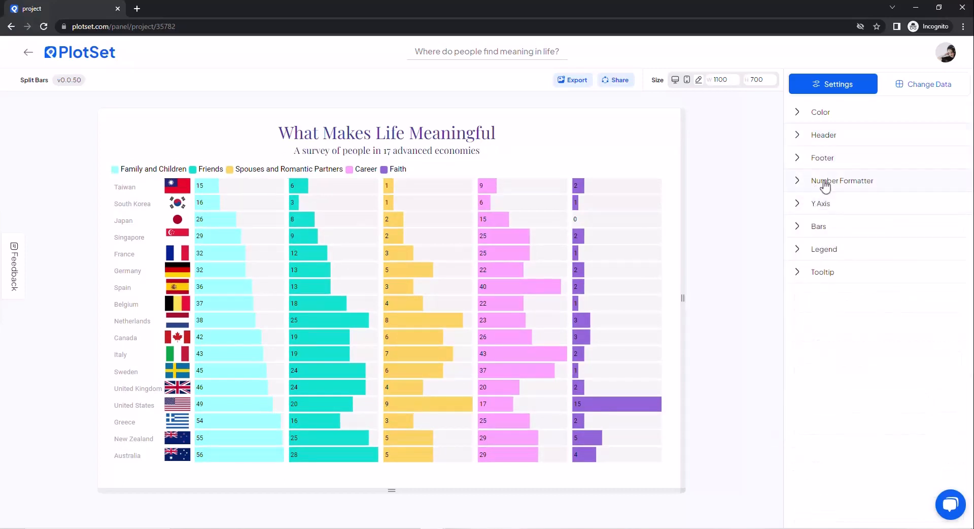
Step: Add a % suffix to the chart's values in the number formatting settings
click(825, 184)
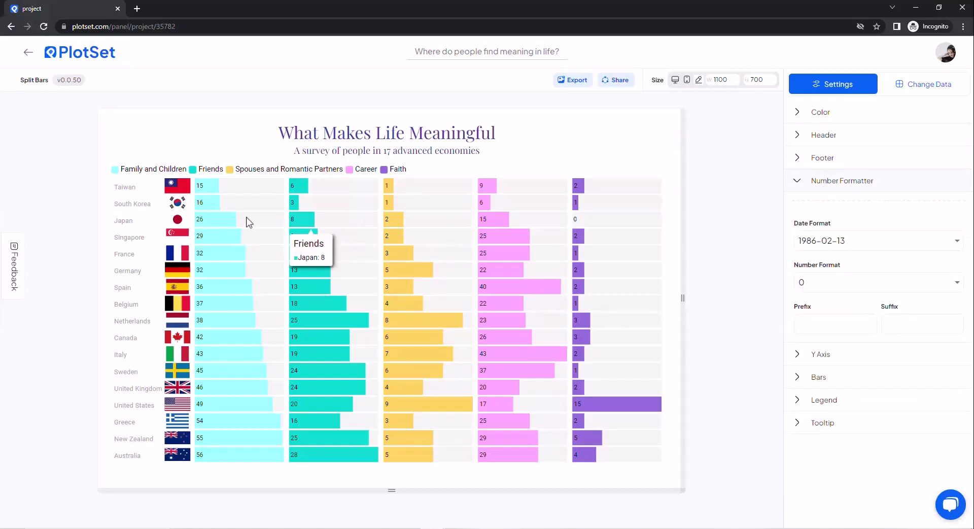
click(915, 333)
text(%)
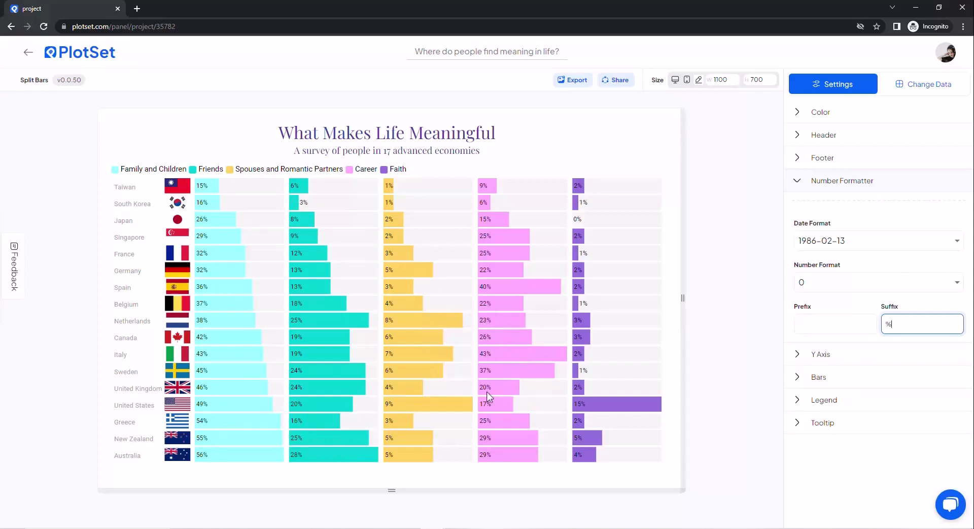
click(830, 181)
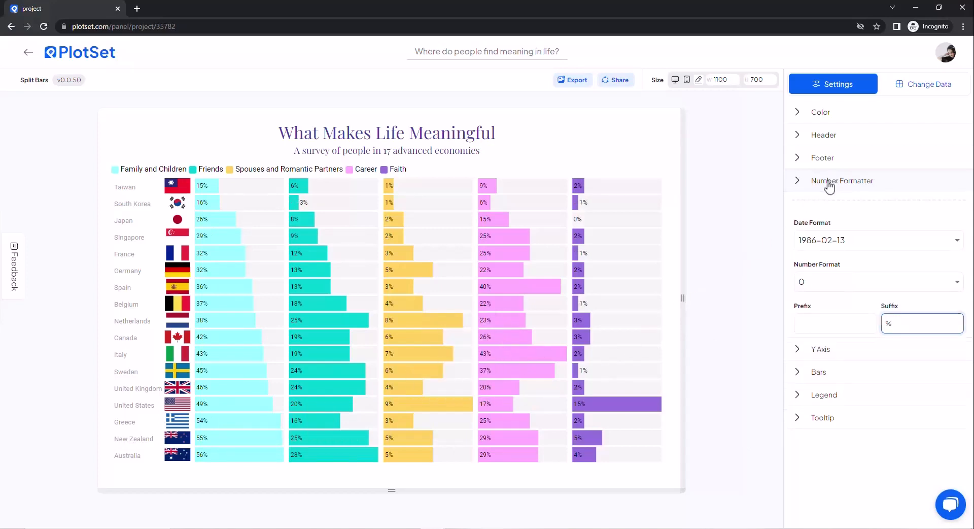
Step: Set the Y axis label margin to 10 px and flip the axis order
click(817, 210)
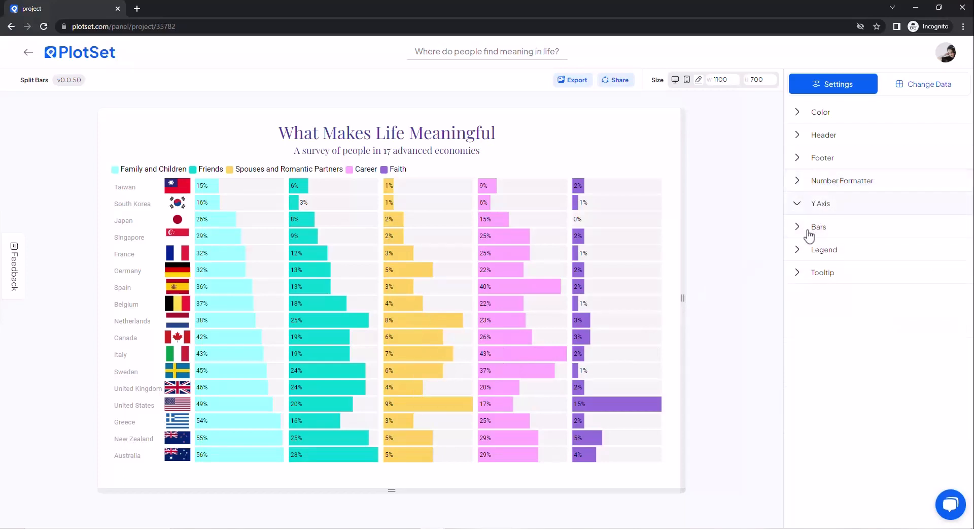
scroll(835, 355, down, 3)
scroll(856, 390, down, 1)
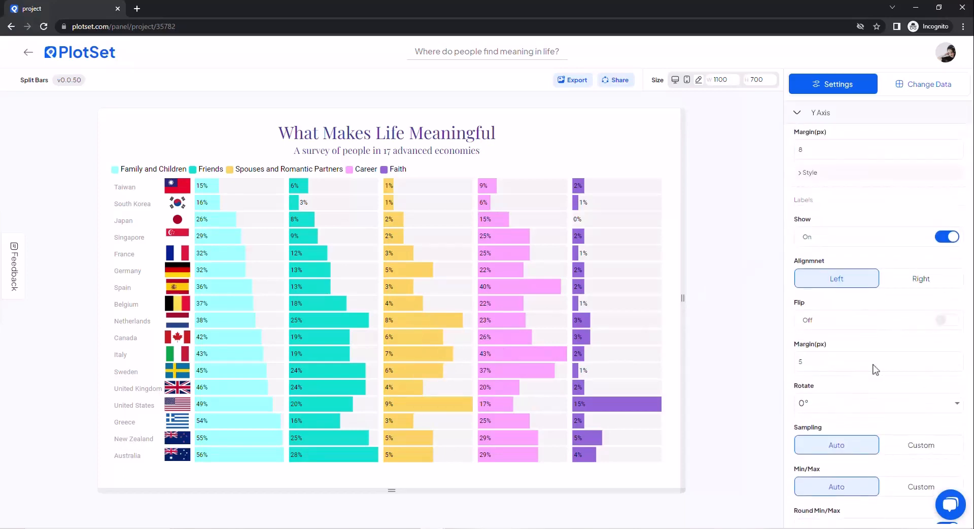
click(959, 358)
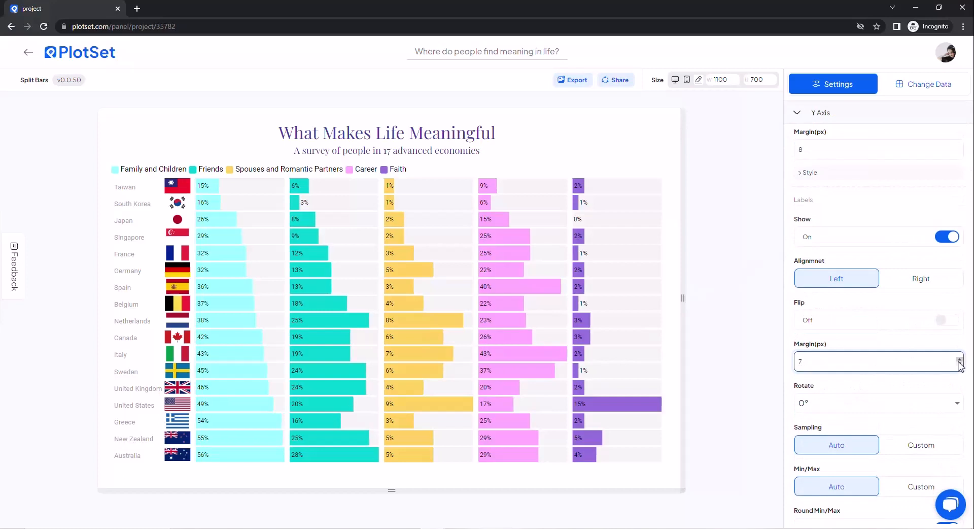
click(958, 359)
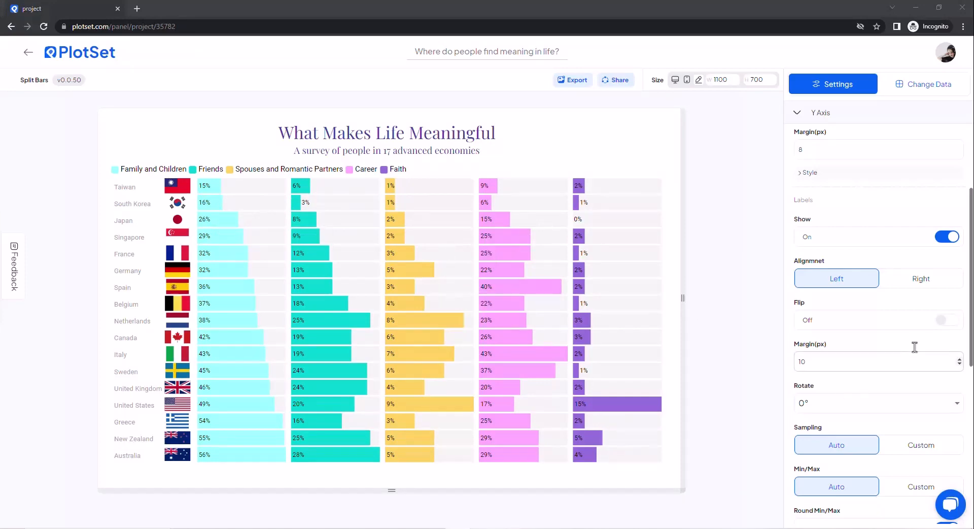
click(950, 324)
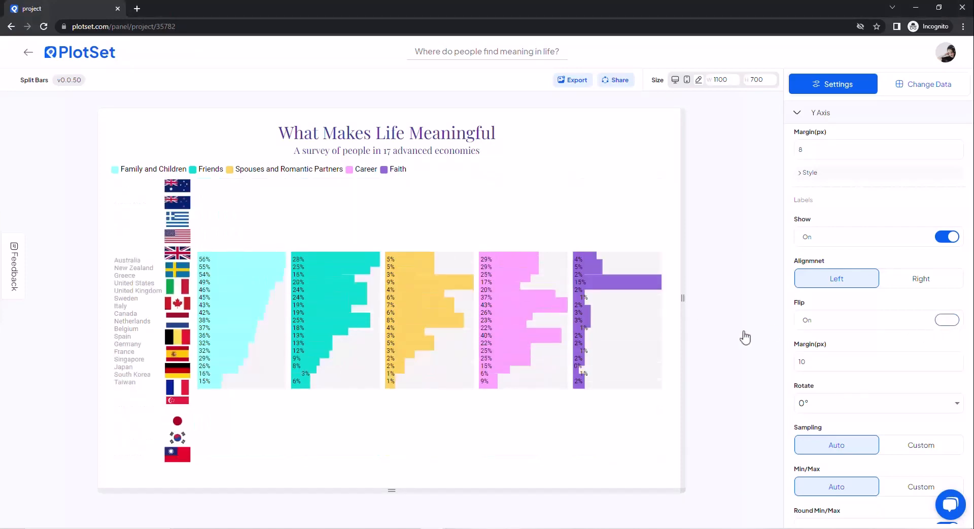
click(823, 352)
Step: Set the Y axis label color to black (000000)
scroll(822, 352, down, 3)
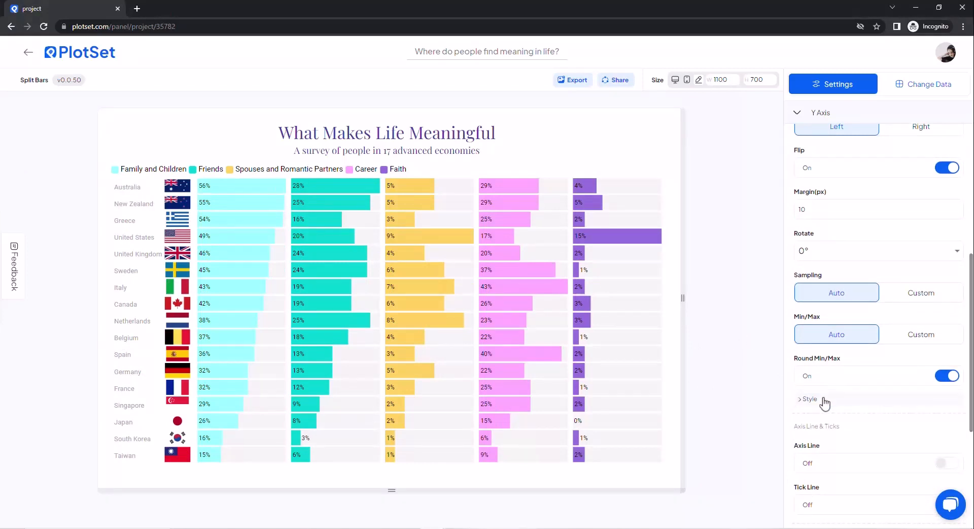
click(825, 399)
scroll(812, 324, down, 3)
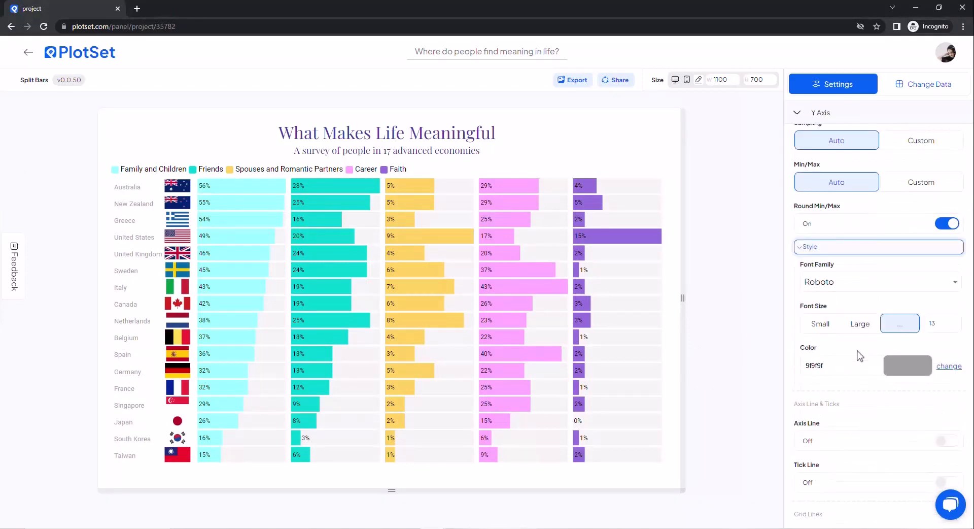
click(890, 373)
drag(873, 421, 842, 473)
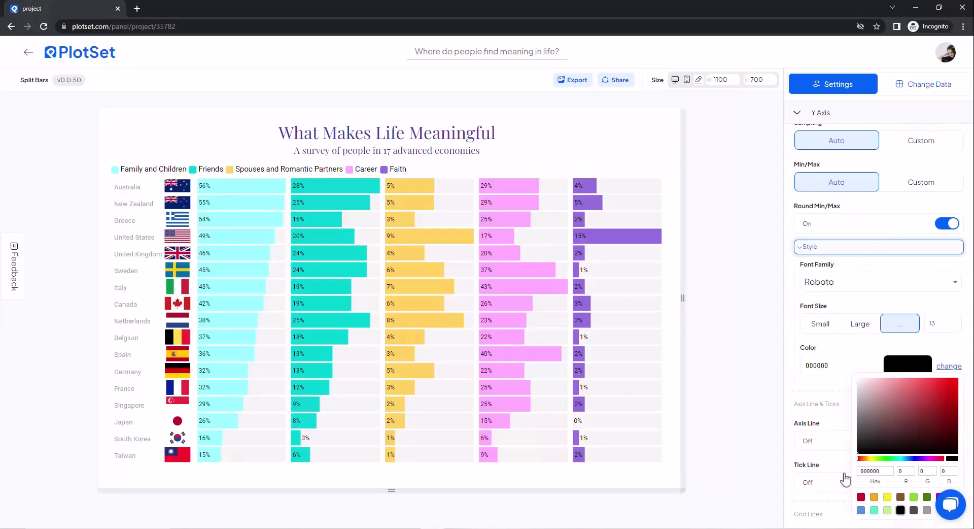
click(732, 329)
Step: Try Playfair Display as the font family for the Y axis labels
click(840, 293)
scroll(854, 391, down, 2)
click(844, 361)
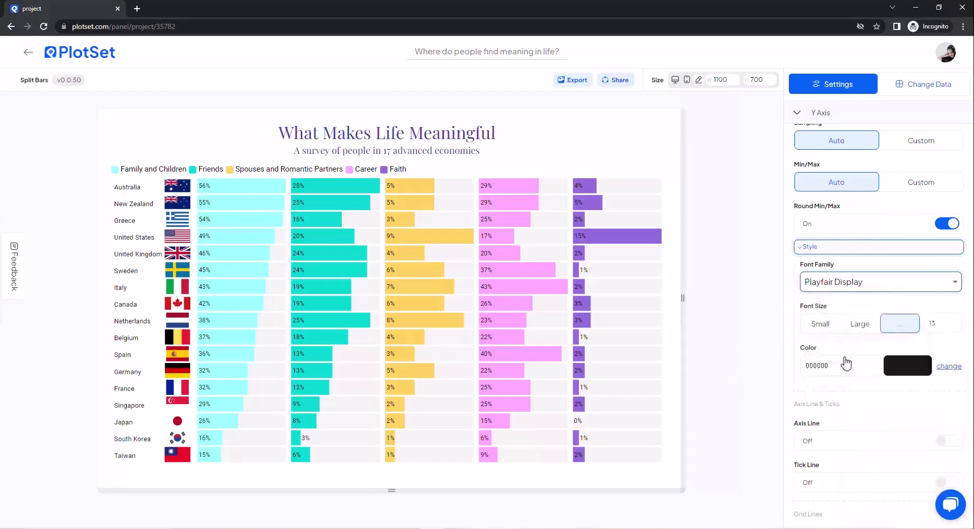
Step: Set the Y axis labels' font family to Inter
click(868, 286)
click(876, 404)
scroll(888, 385, down, 3)
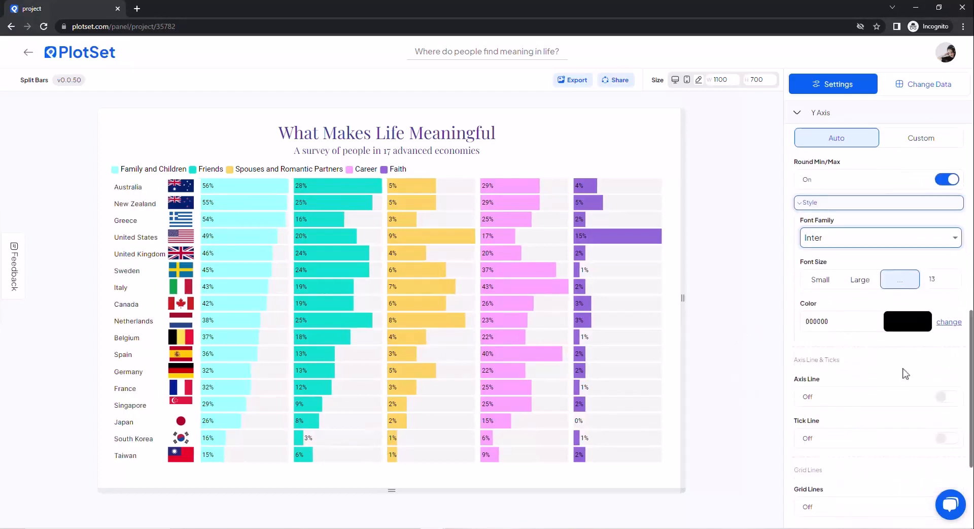
scroll(837, 305, up, 5)
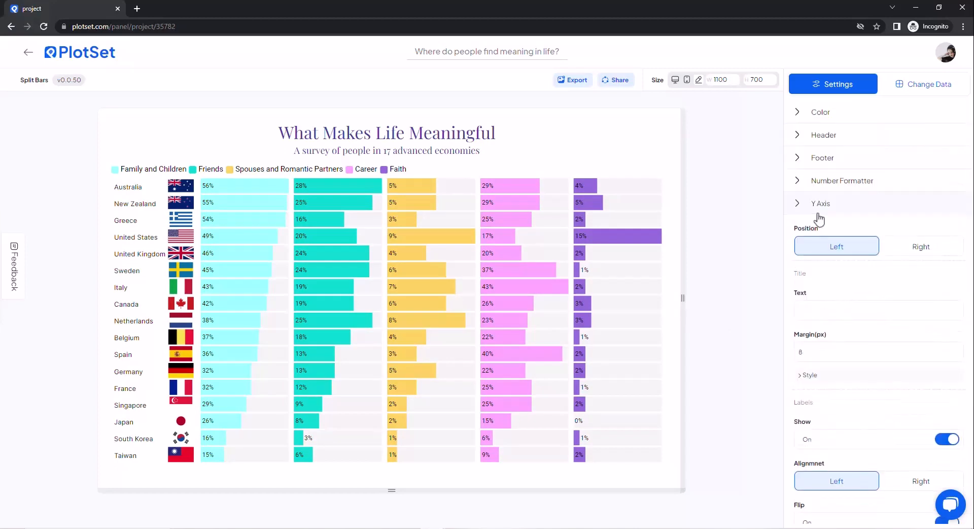
click(812, 203)
Step: Give the bars a border of 1 and show its border color option
click(826, 227)
scroll(876, 370, down, 4)
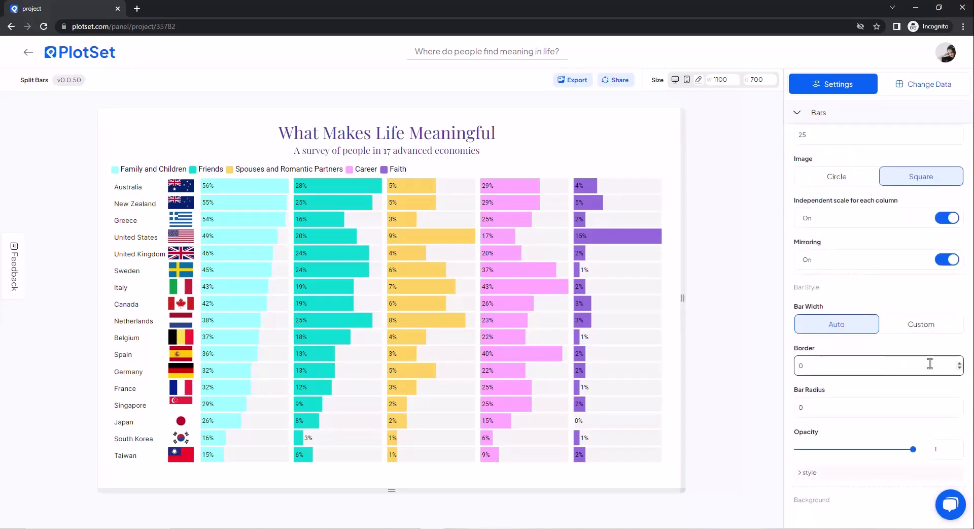
click(960, 363)
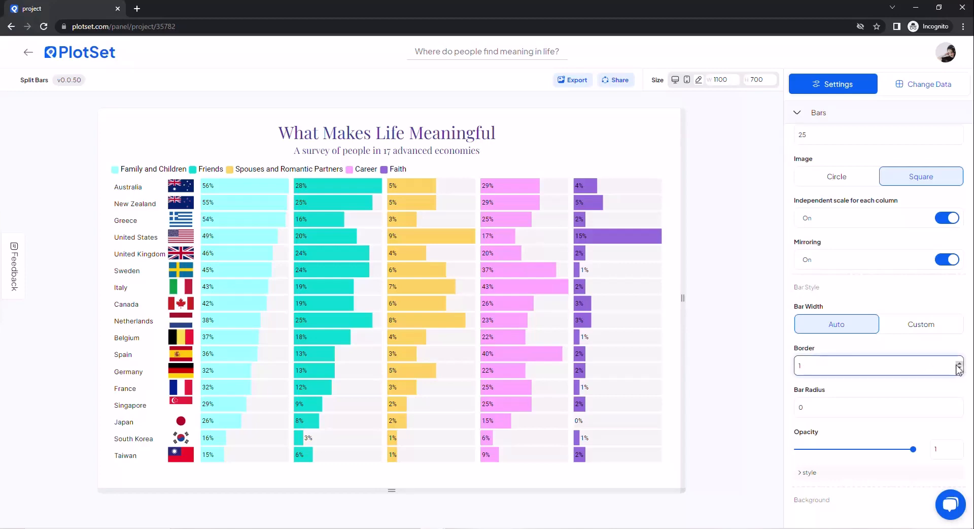
click(812, 472)
scroll(845, 355, down, 4)
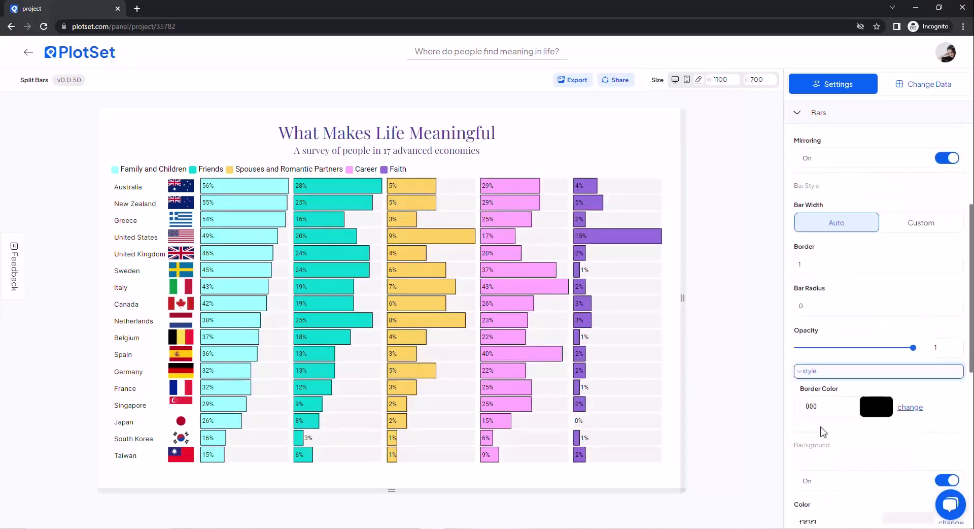
Step: Try a border of 1 on the bars' background, restoring it to 0
scroll(853, 336, down, 2)
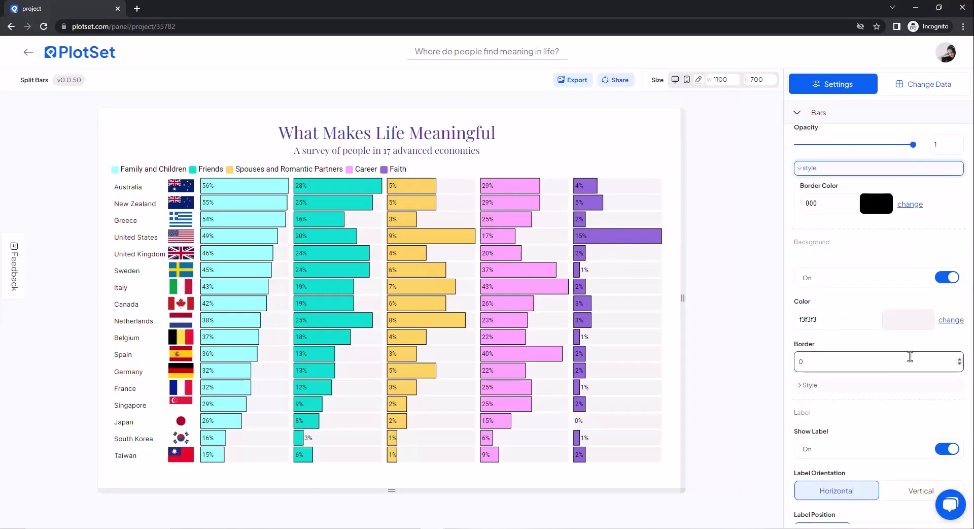
click(959, 357)
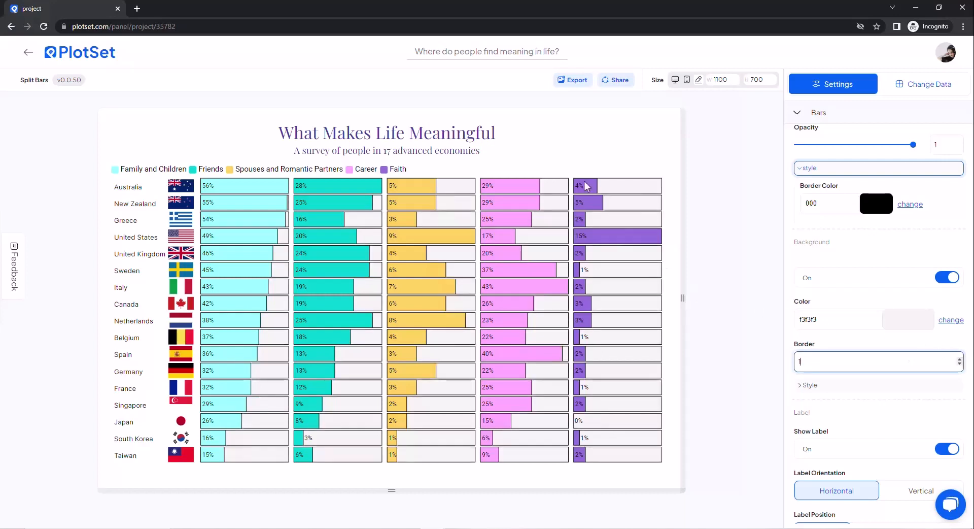
click(959, 363)
Step: Try the Vertical orientation and the Middle and End positions for the bar labels, restoring Horizontal and Start
scroll(863, 330, down, 3)
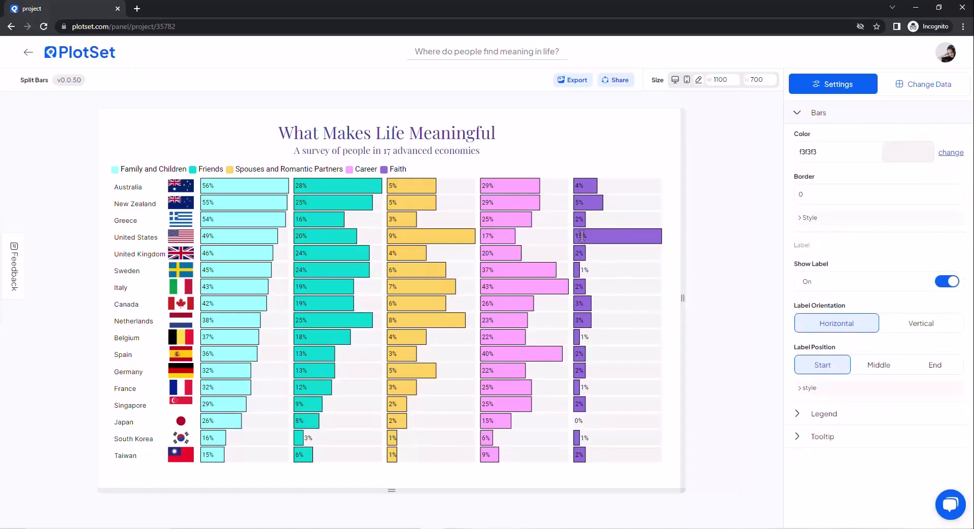
click(919, 325)
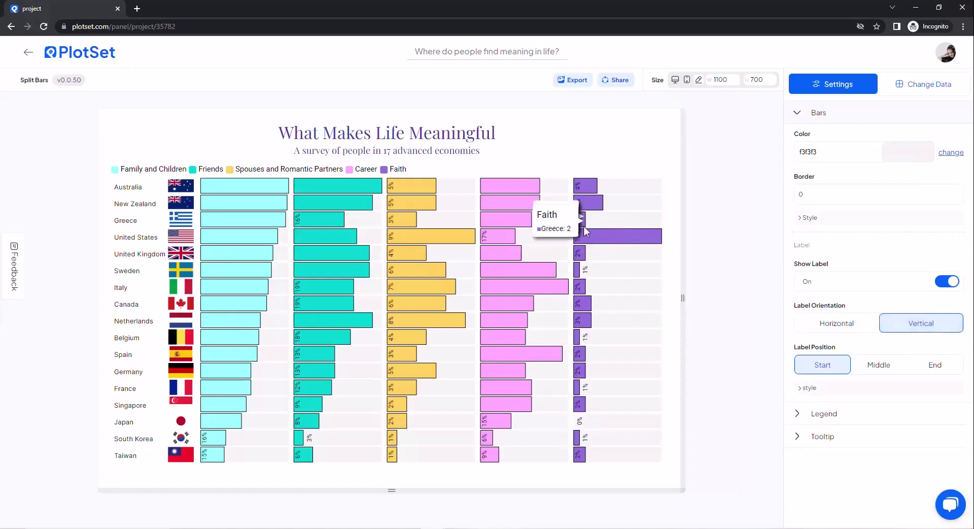
click(843, 326)
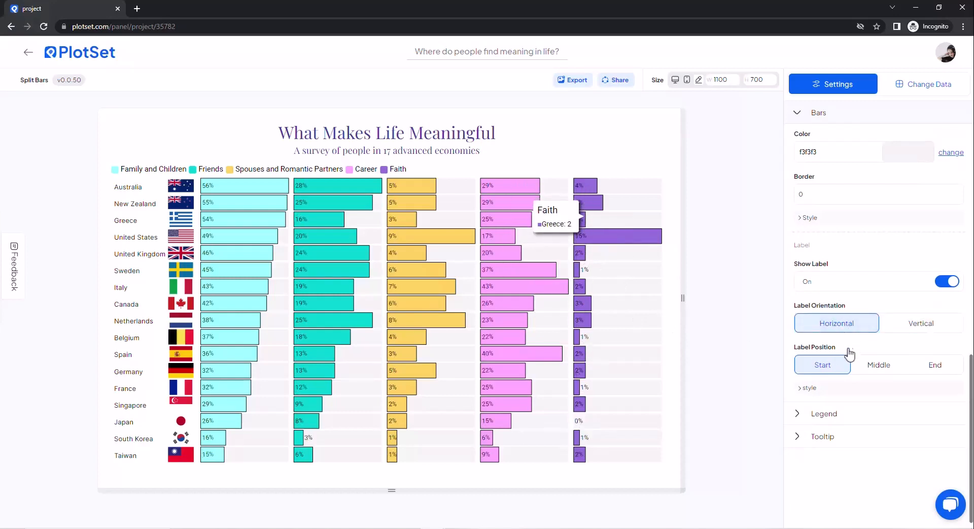
click(876, 374)
click(936, 372)
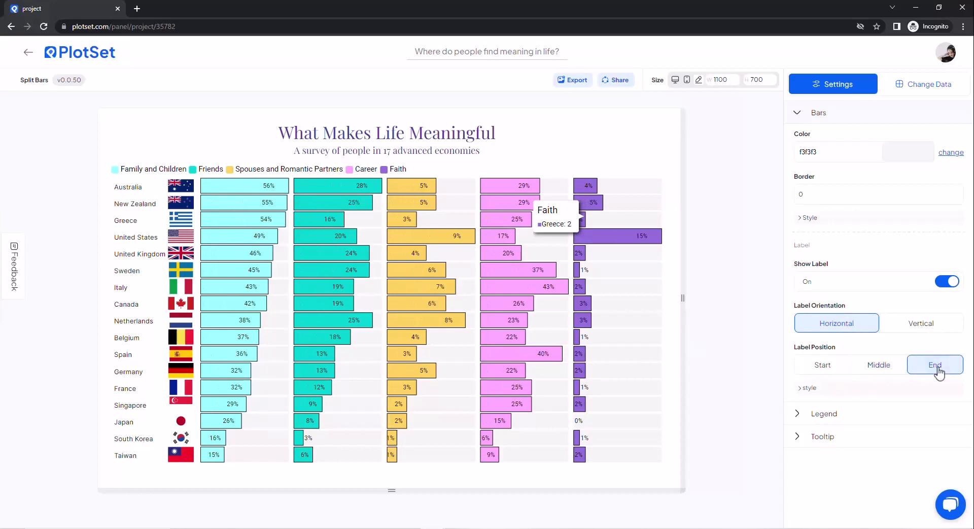
click(826, 372)
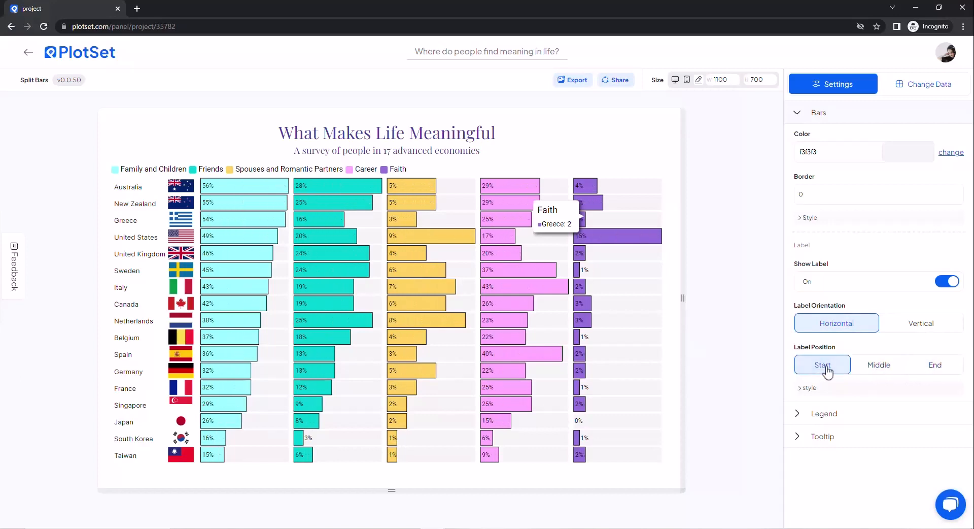
click(811, 391)
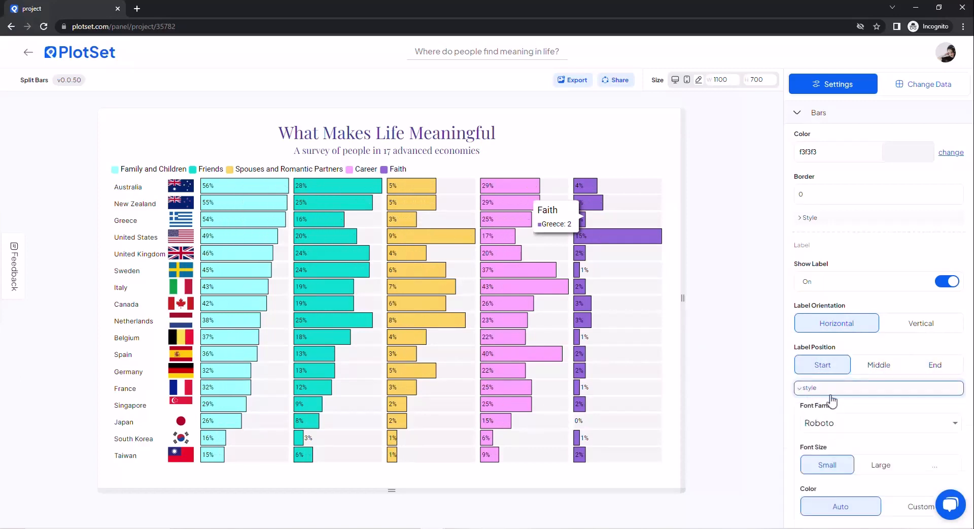
scroll(832, 398, down, 2)
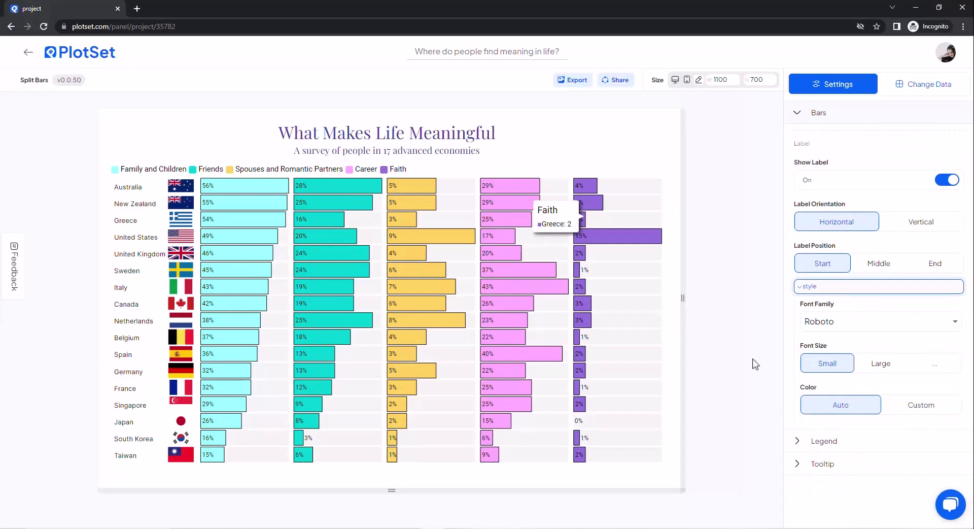
scroll(811, 167, up, 3)
Step: Set the legend's alignment to Center
click(811, 115)
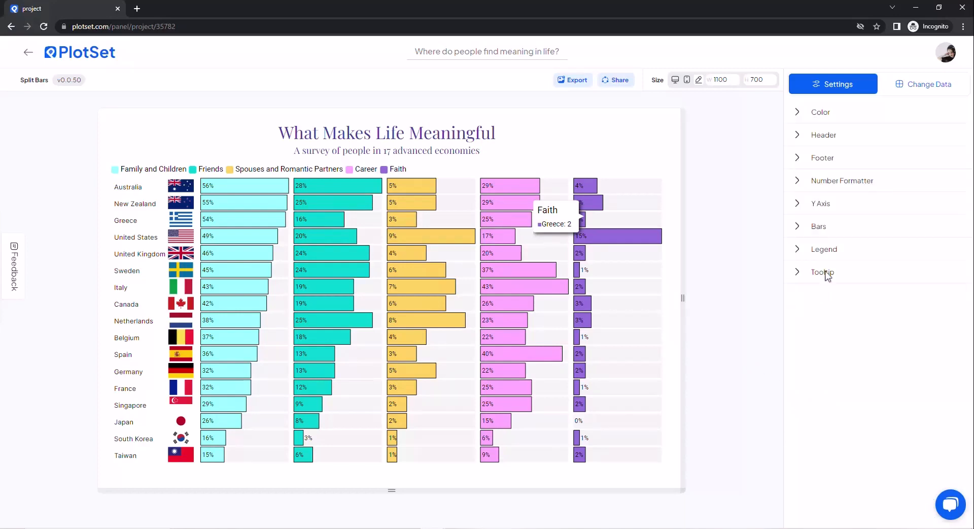
click(827, 249)
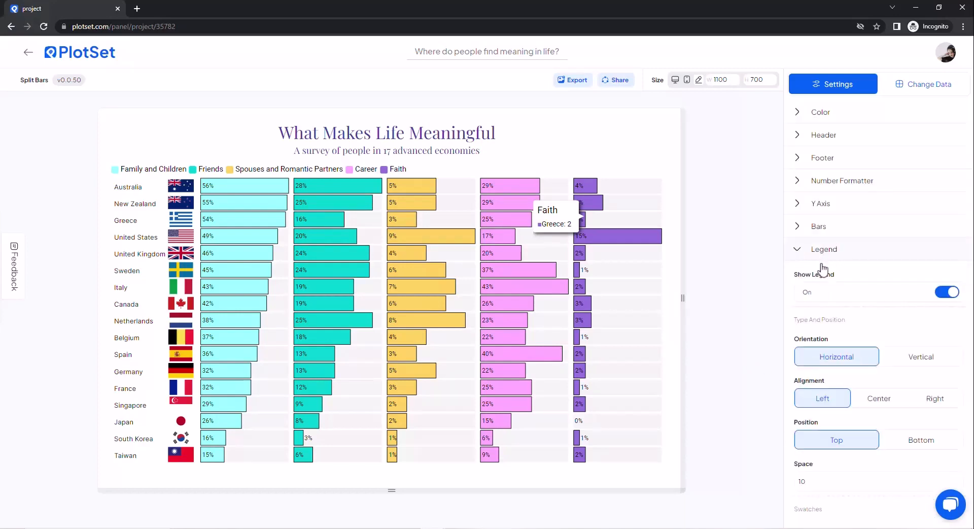
scroll(888, 340, down, 1)
click(878, 347)
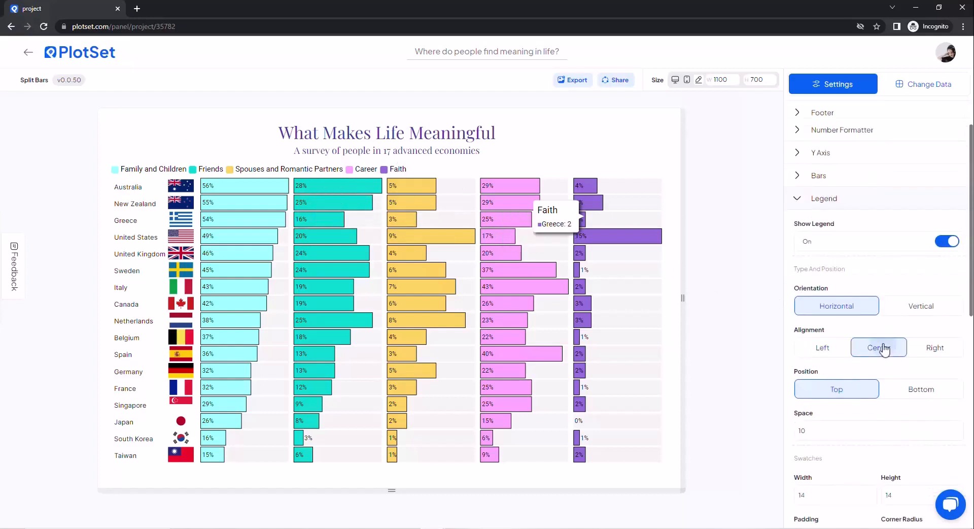
Step: Try placing the legend at the bottom of the chart, restoring the Top position
scroll(908, 345, down, 1)
click(916, 345)
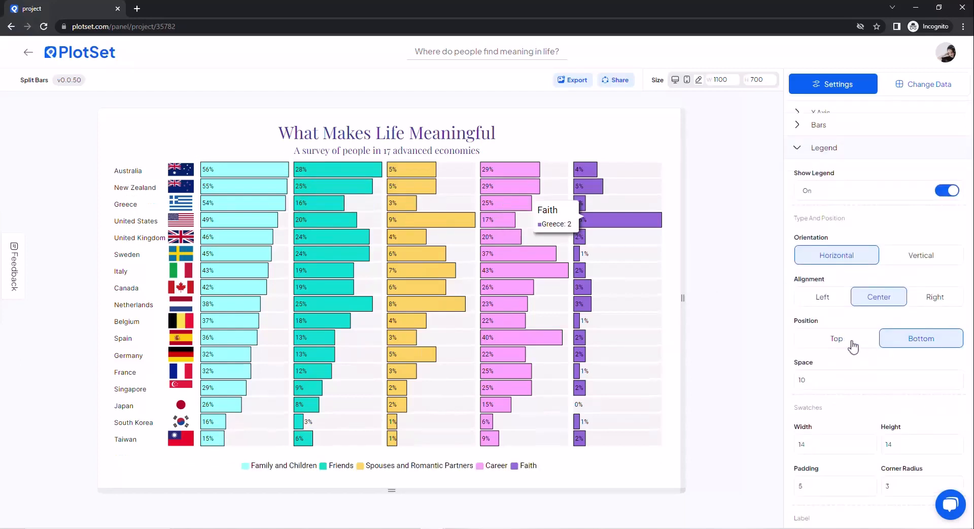
click(853, 345)
Step: Set the spacing between the legend and the chart to 20
scroll(858, 345, down, 1)
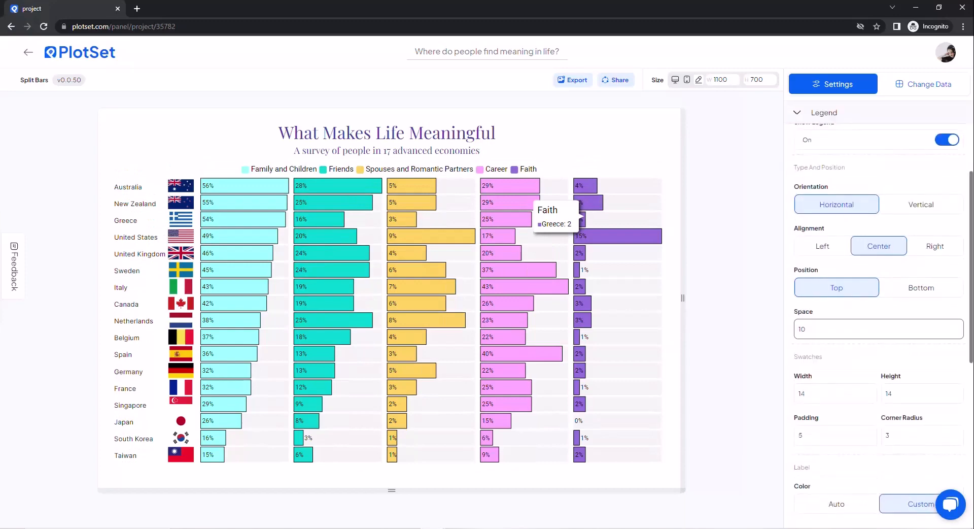
click(960, 327)
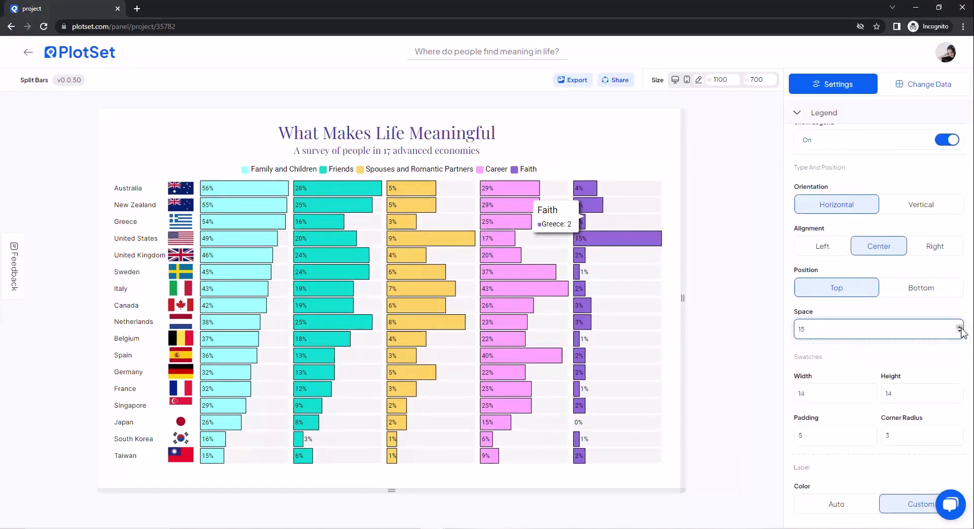
click(959, 327)
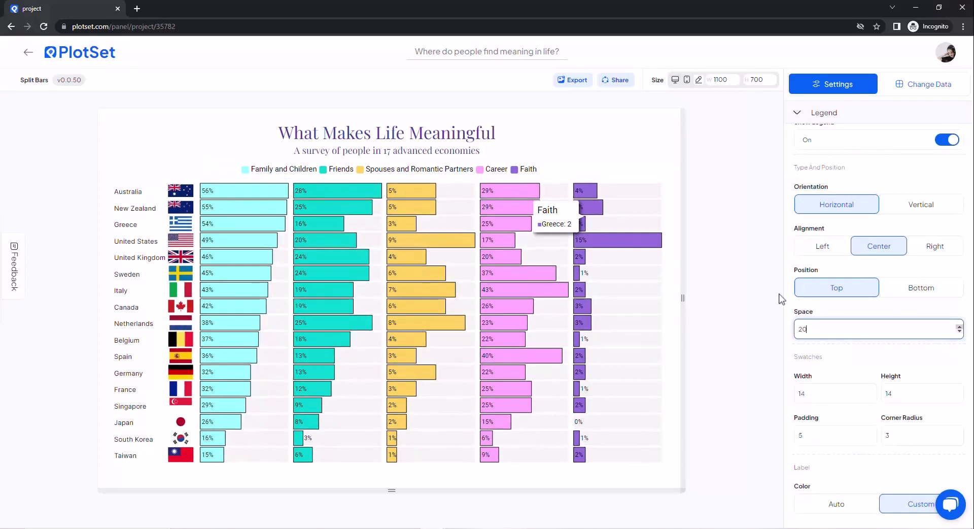
Step: Set the padding of the legend swatches to 15
click(872, 433)
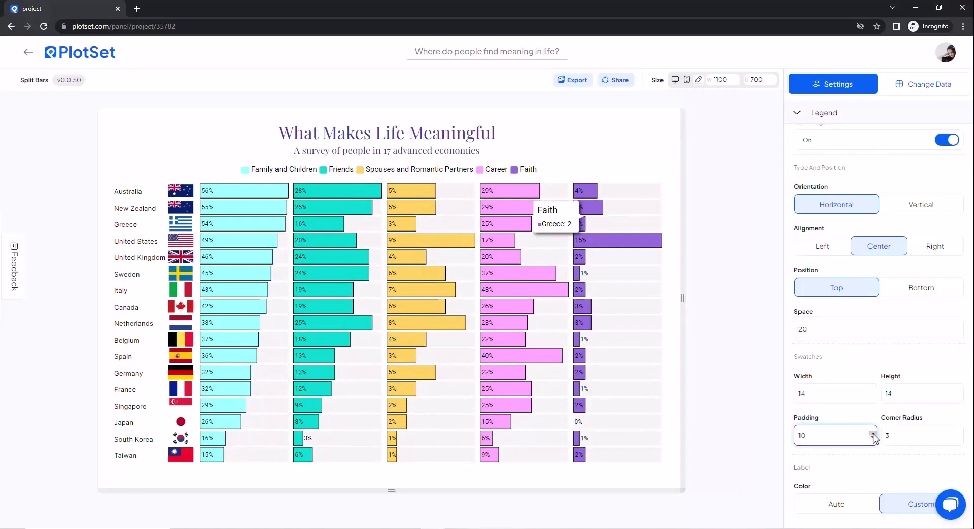
click(872, 434)
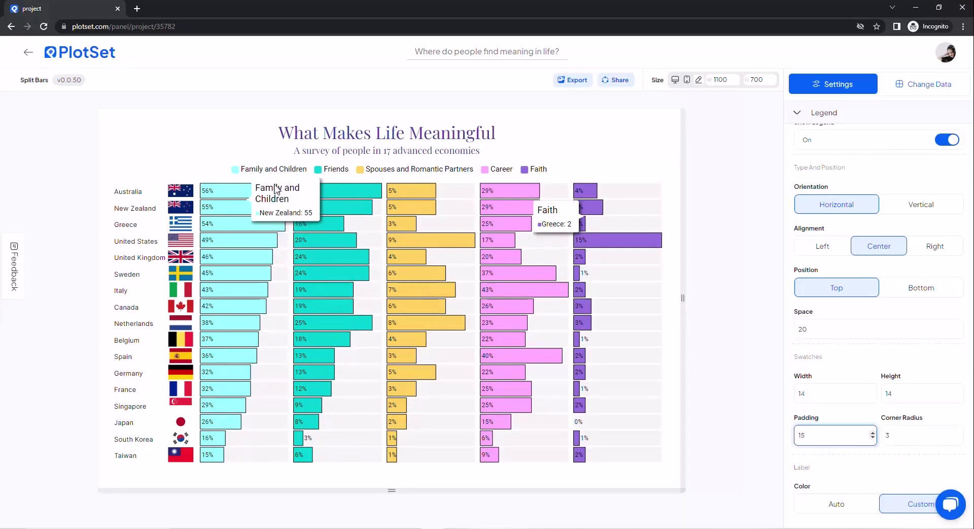
Step: Set the legend labels' font family to Inter with a custom font size of 16
scroll(862, 355, down, 4)
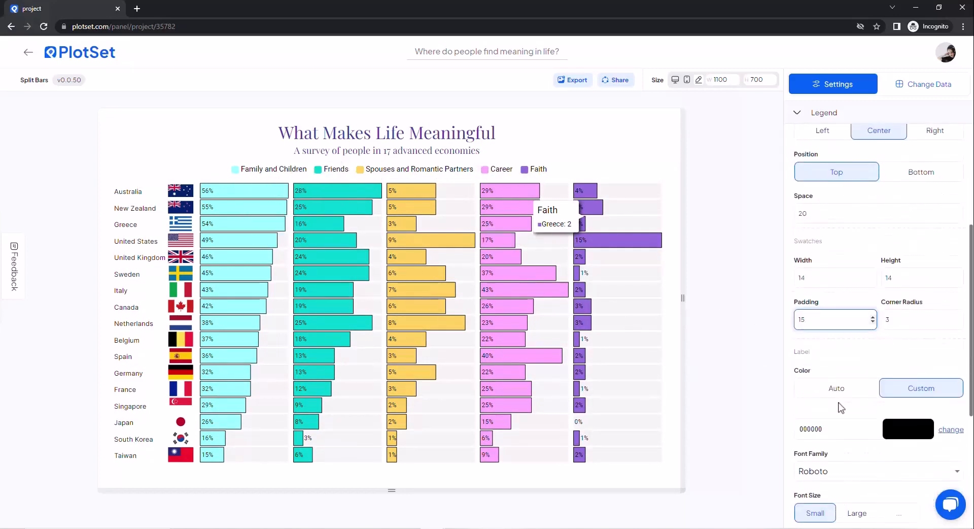
click(837, 384)
click(821, 495)
click(898, 426)
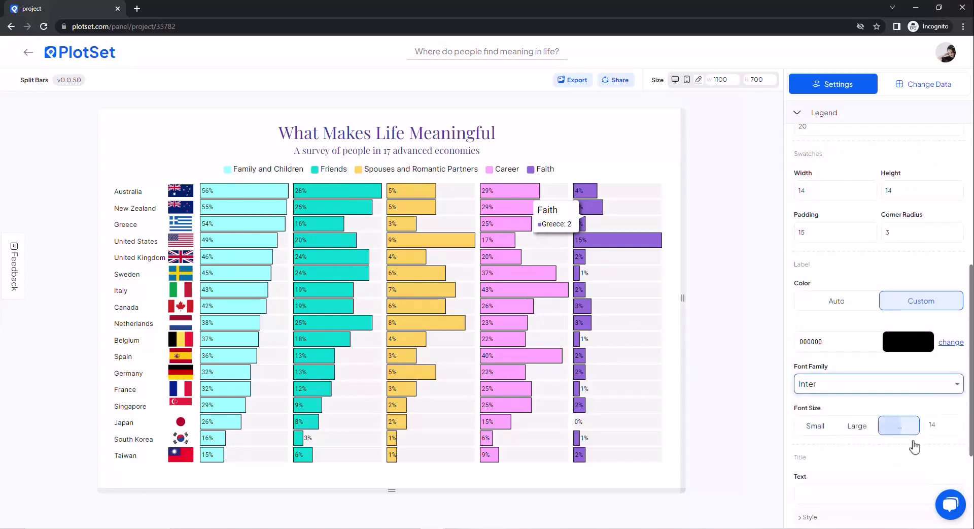
click(960, 422)
click(960, 422)
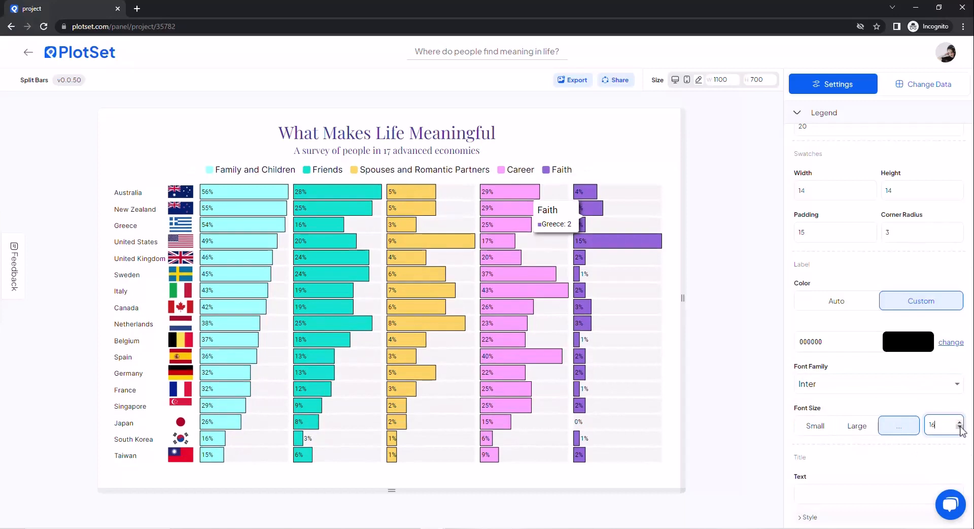
Step: Set the legend swatches to 12 wide and 12 high with a corner radius of 4
click(873, 193)
click(872, 194)
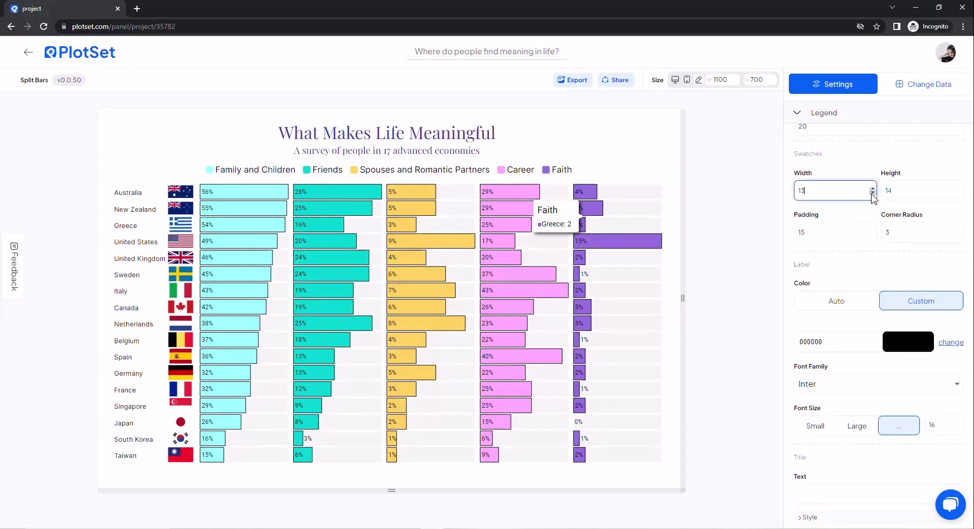
click(959, 189)
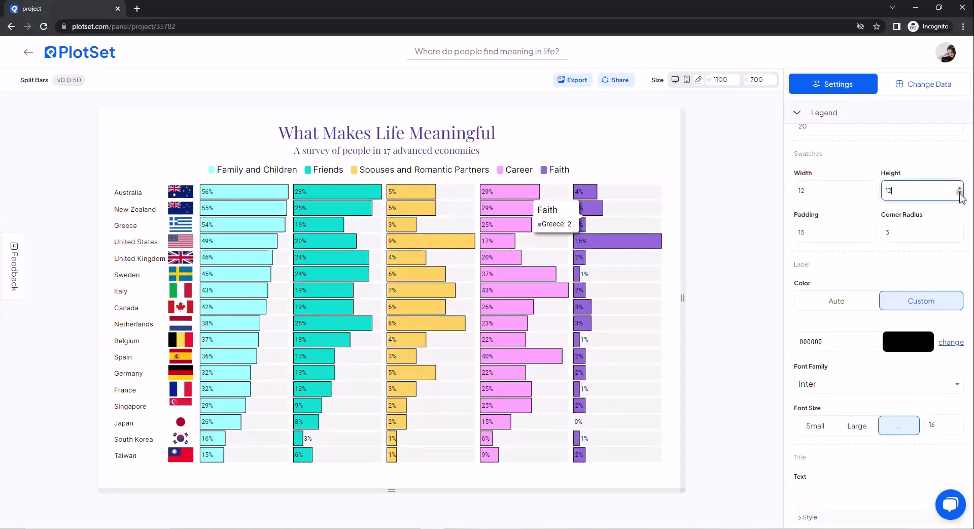
click(960, 231)
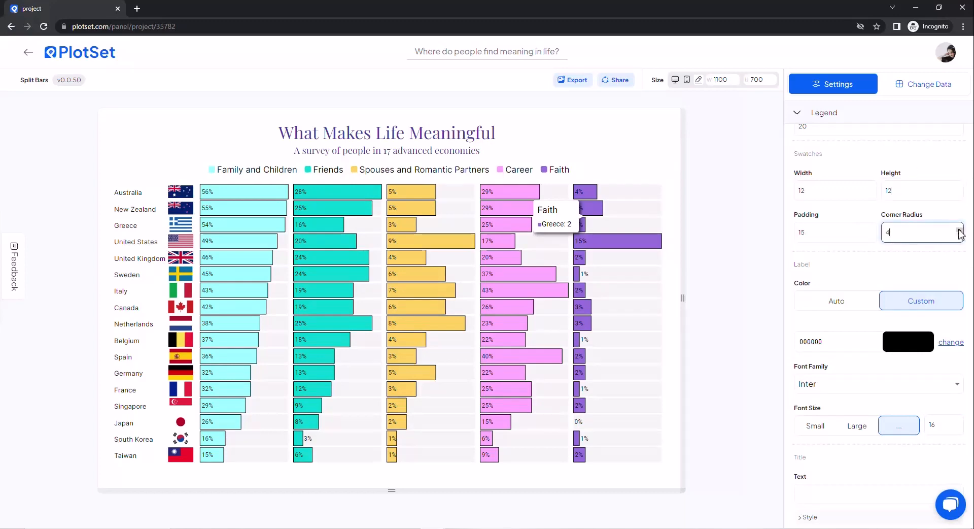
scroll(896, 250, down, 3)
scroll(813, 276, up, 7)
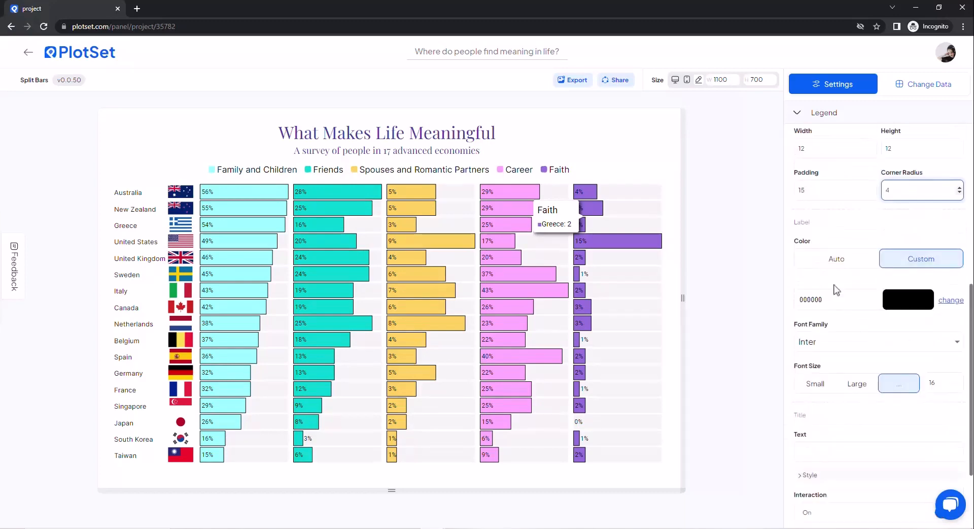
click(812, 122)
Step: Try the center and right alignments for the tooltip text, restoring left
click(827, 272)
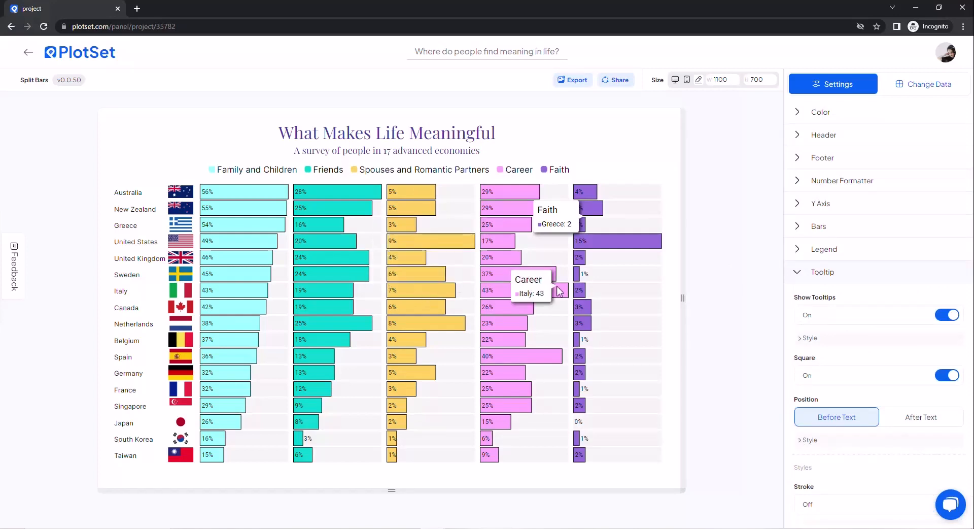
click(810, 338)
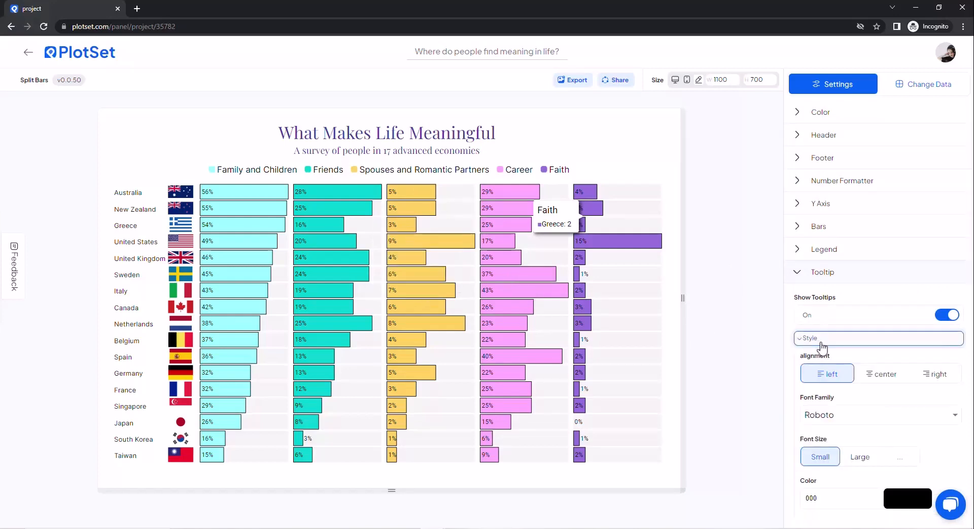
scroll(825, 285, down, 2)
click(885, 275)
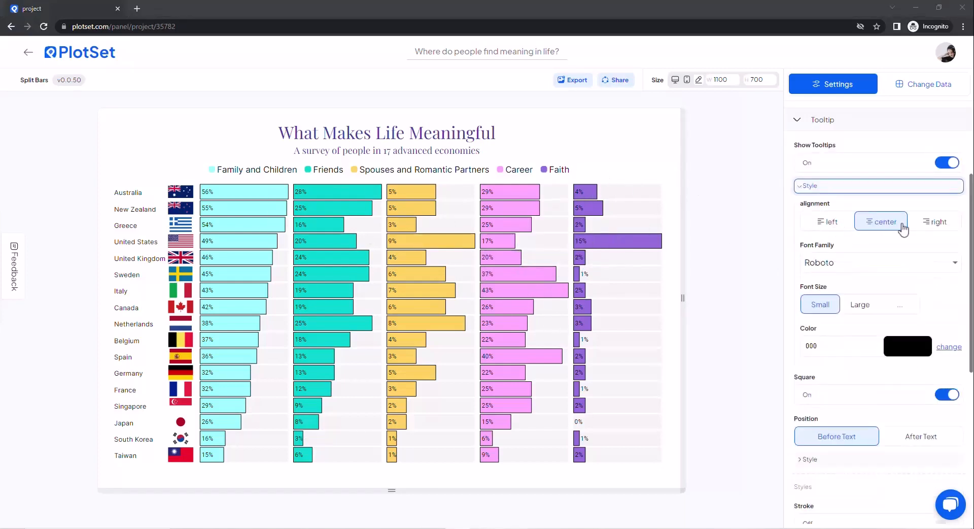
click(935, 222)
click(824, 221)
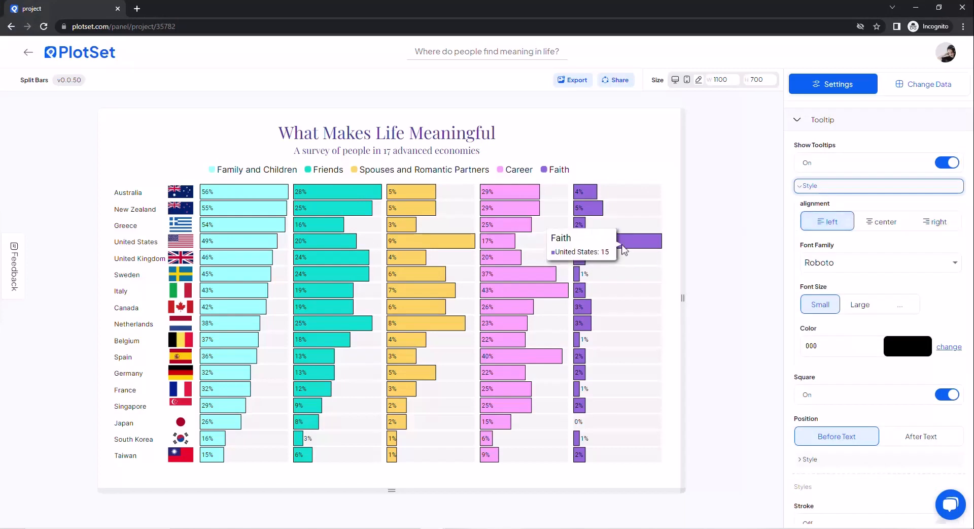
Step: Set the tooltip text's font family to Source Sans Pro
click(803, 263)
click(852, 345)
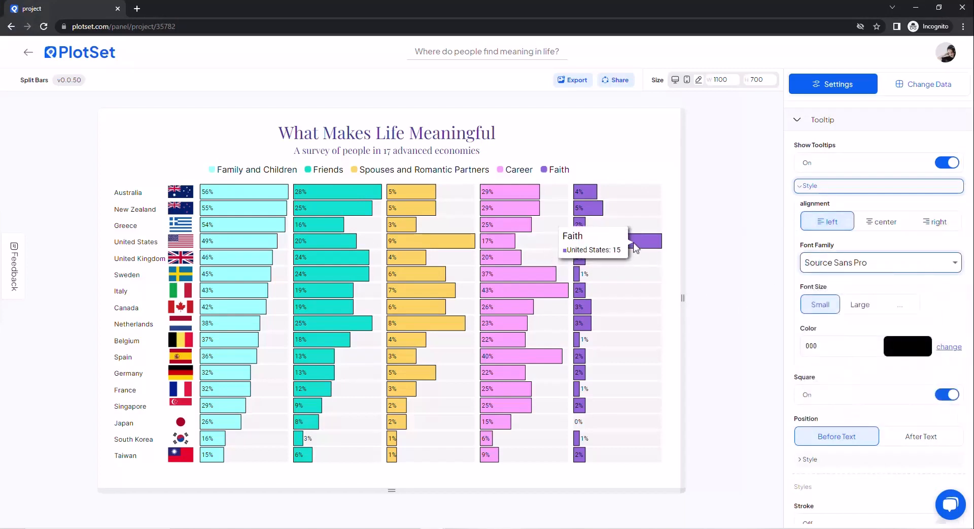
Step: Turn on the tooltip's stroke and its sticky line
scroll(835, 304, down, 1)
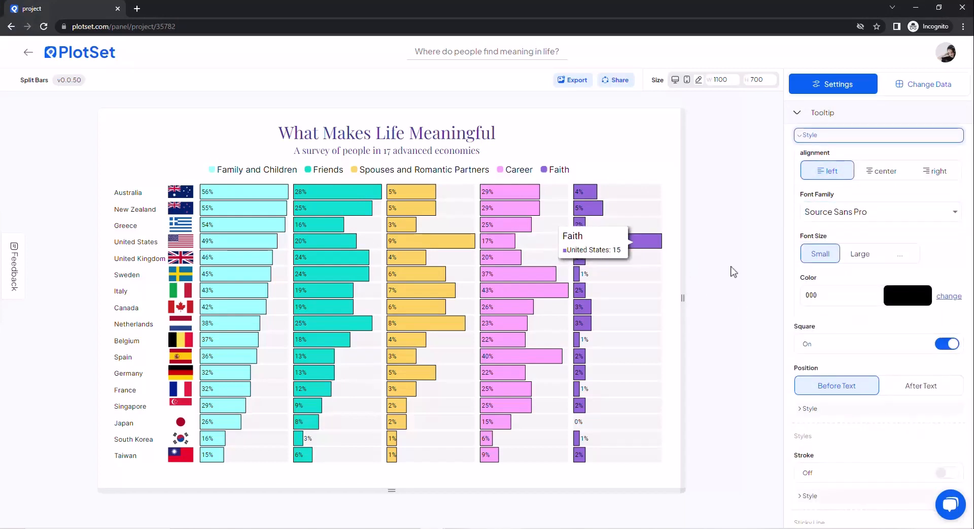
scroll(863, 228, down, 4)
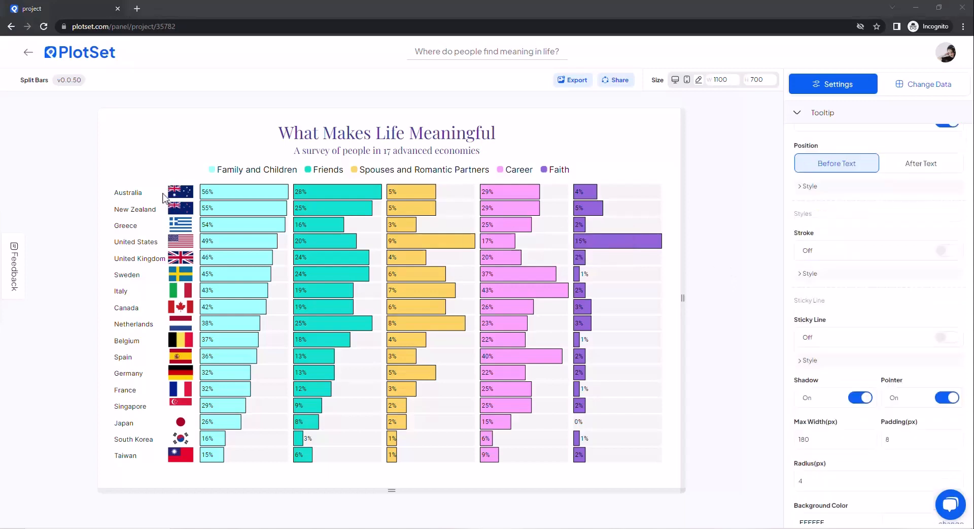
click(843, 252)
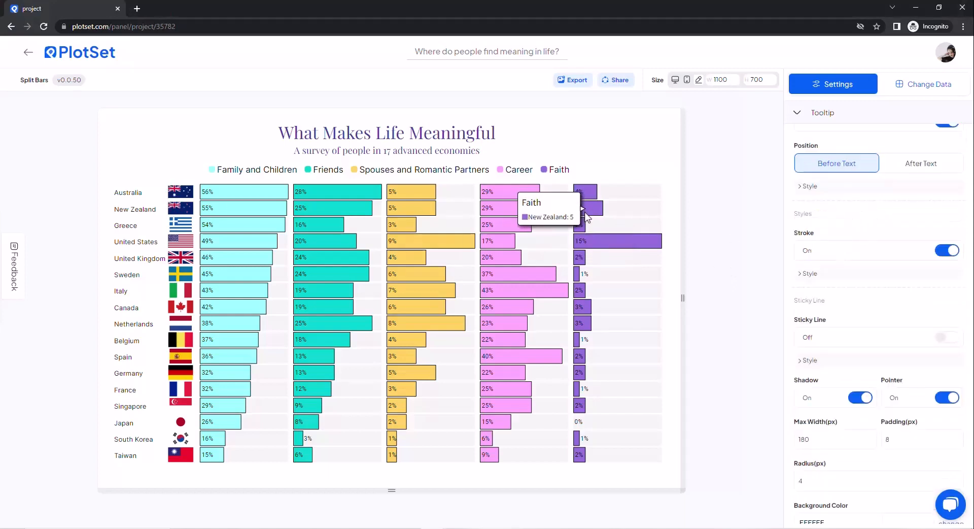
click(952, 338)
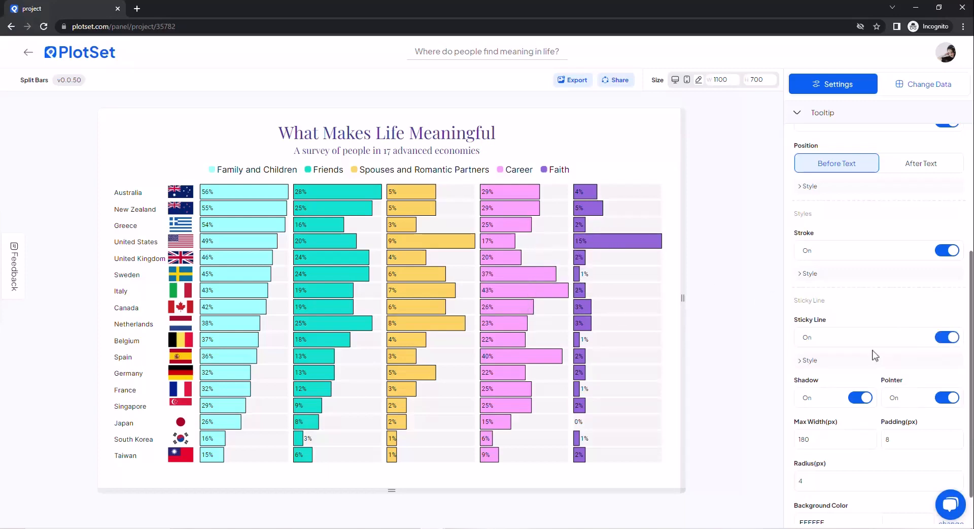
Step: Set the tooltip's background color to light gray dfdbdb
scroll(873, 355, down, 1)
click(913, 486)
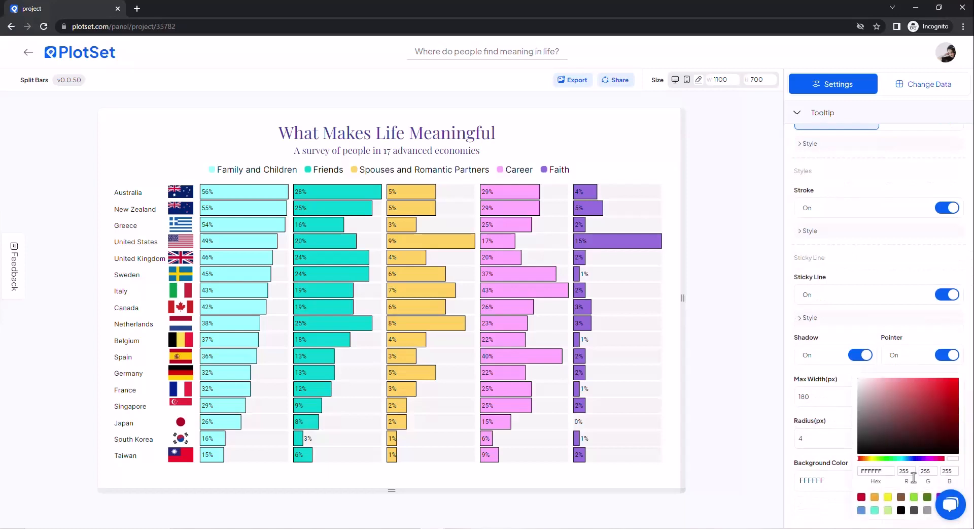
click(861, 386)
click(771, 409)
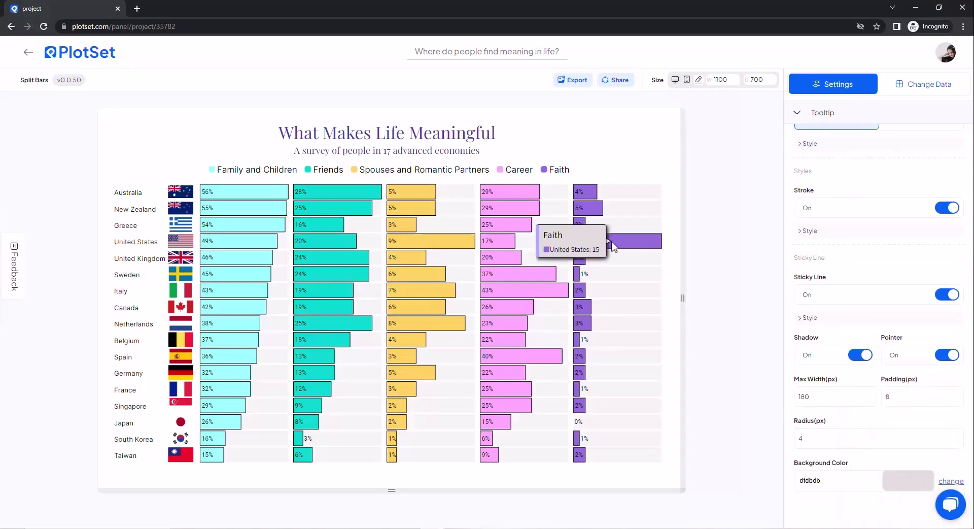
click(809, 120)
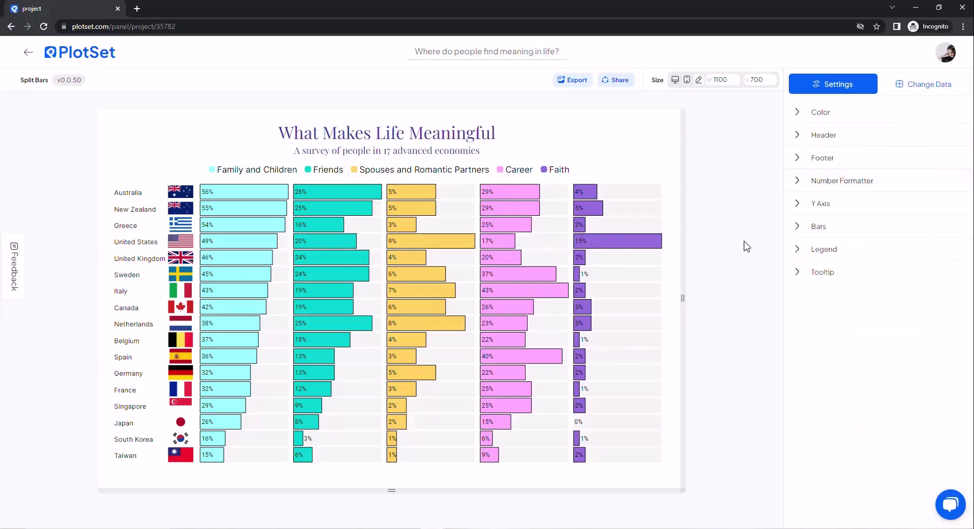
Step: Export the chart as a JPG at 1100 by 700 and 1x scale
click(562, 89)
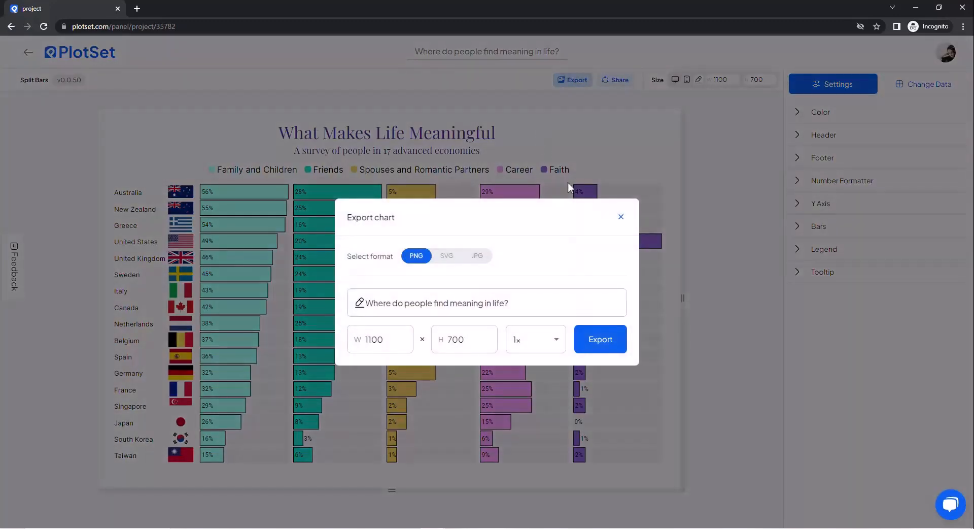
click(447, 258)
click(477, 256)
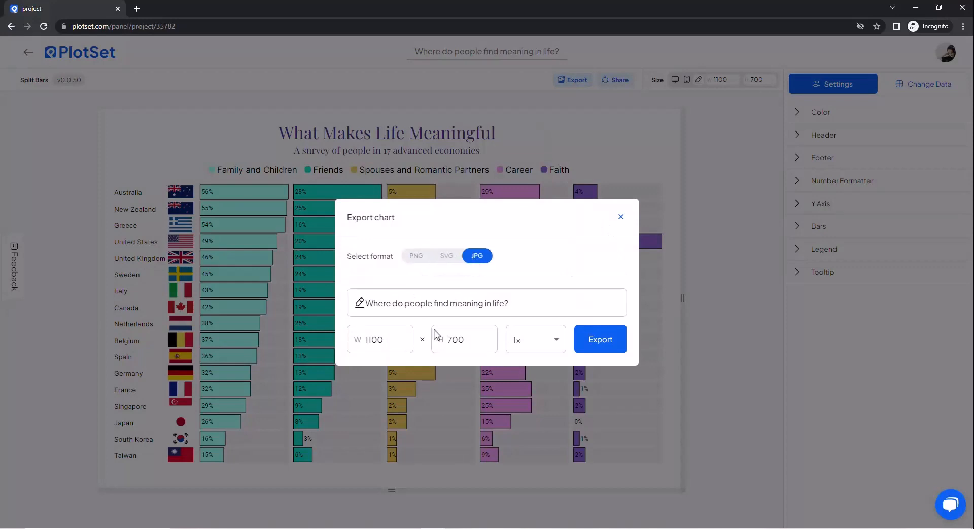
click(383, 339)
click(454, 342)
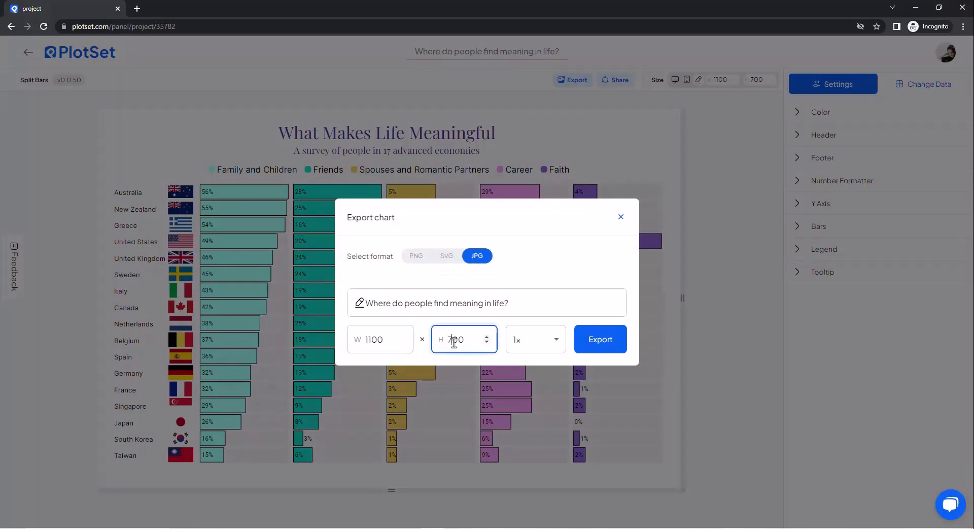
click(541, 345)
click(541, 340)
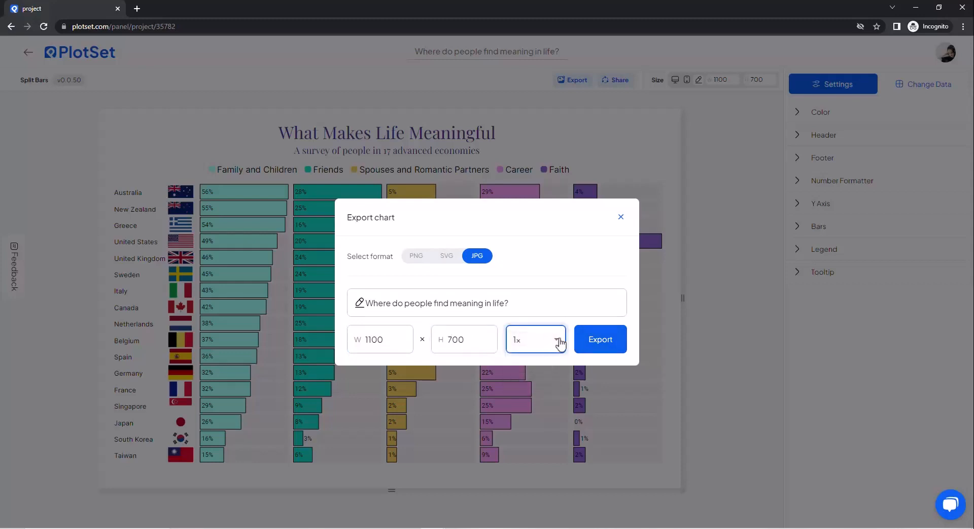
click(604, 340)
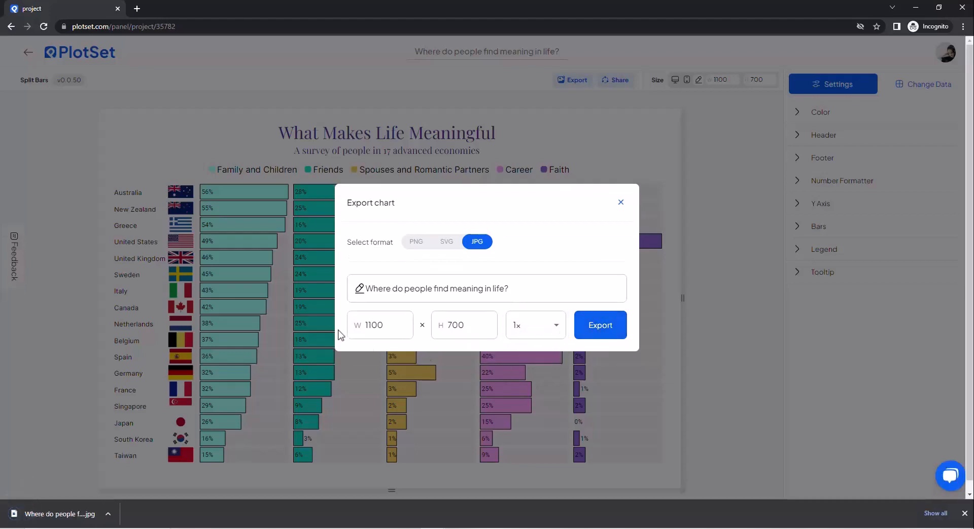
Step: Open the downloaded JPG to check the exported chart, closing the image and the export dialog
click(102, 514)
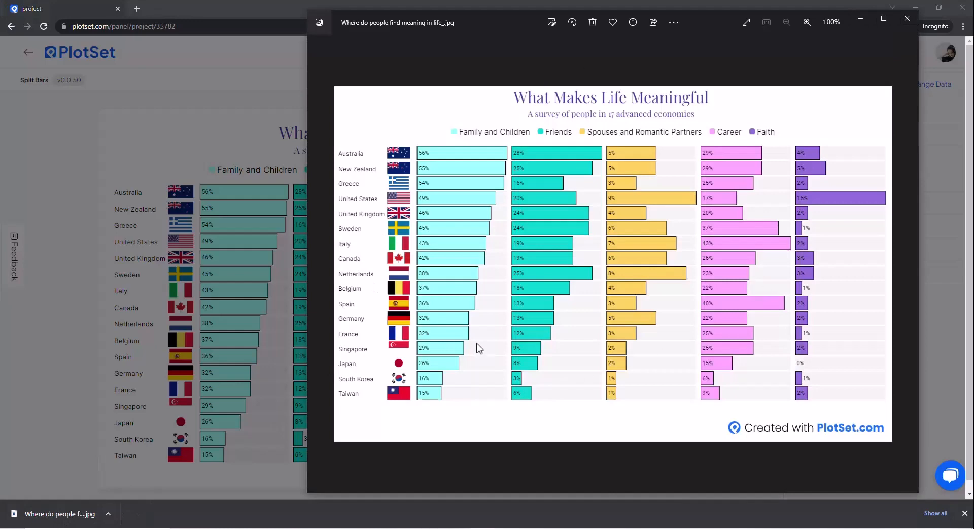
click(908, 18)
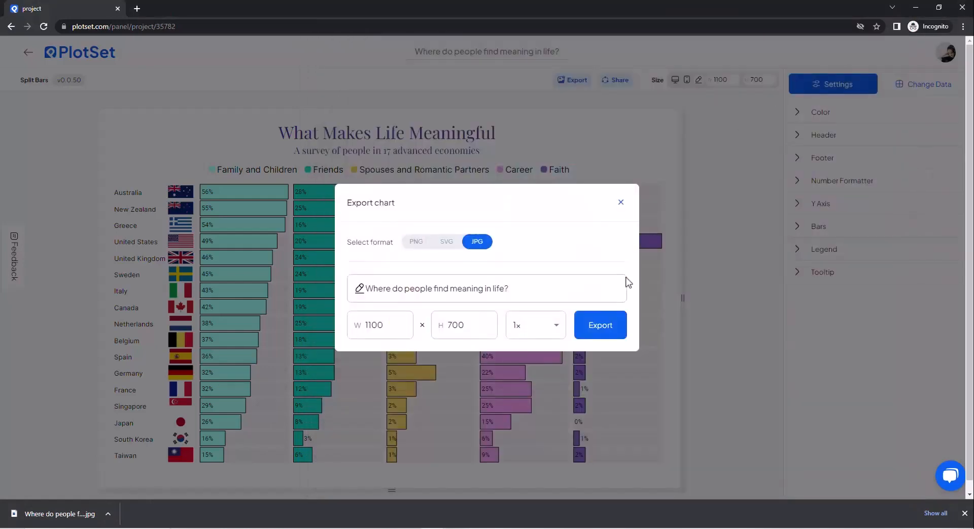
click(620, 216)
Step: Copy the chart's public link and view the shared page in a new browser tab, closing that tab when done
click(616, 80)
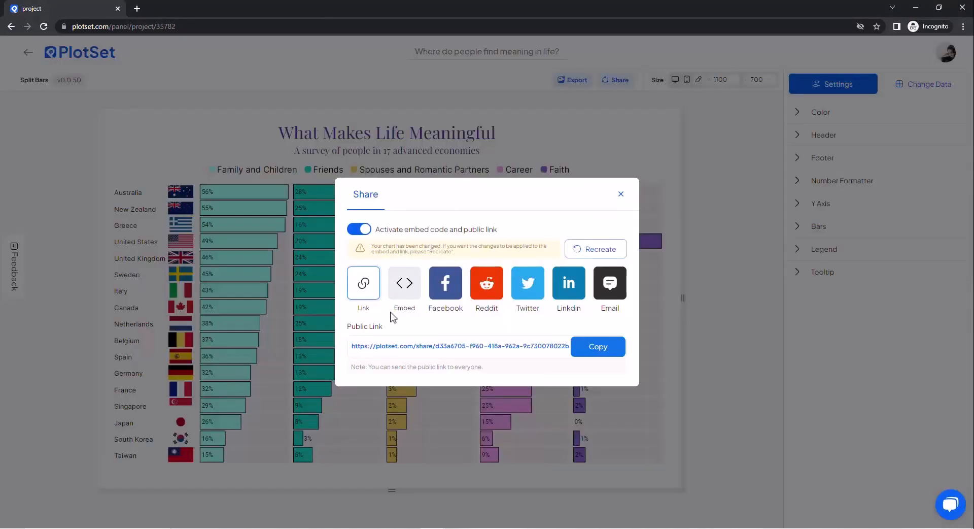
click(594, 350)
key(ctrl+t)
text(https://plotset.com/share/d33a6705-f960-418a-962a-9c730078022b)
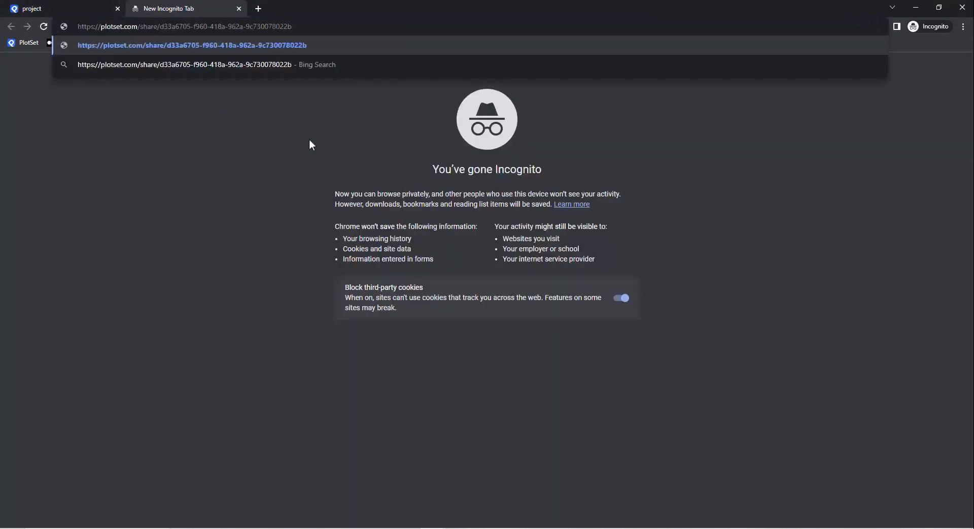
key(Return)
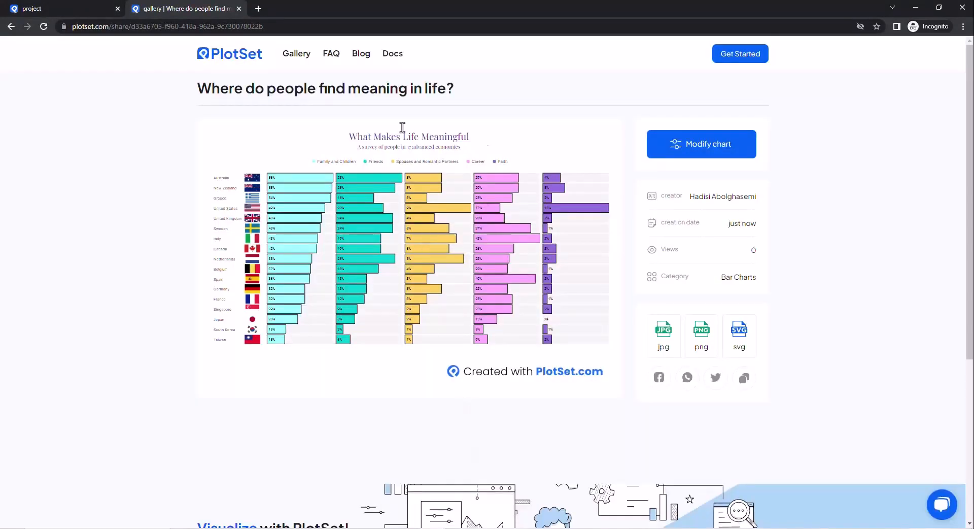
click(239, 9)
Step: View the chart's embed code in the sharing options and close them
click(405, 283)
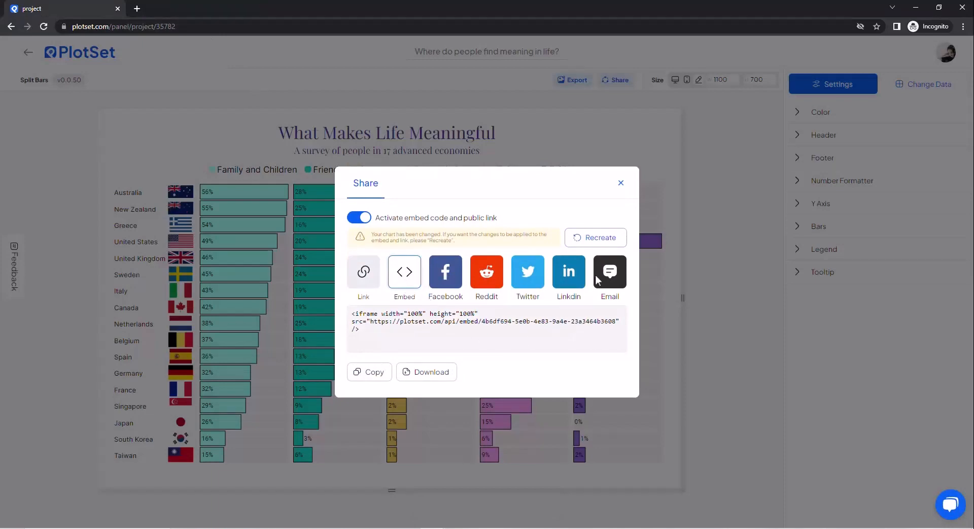
click(620, 186)
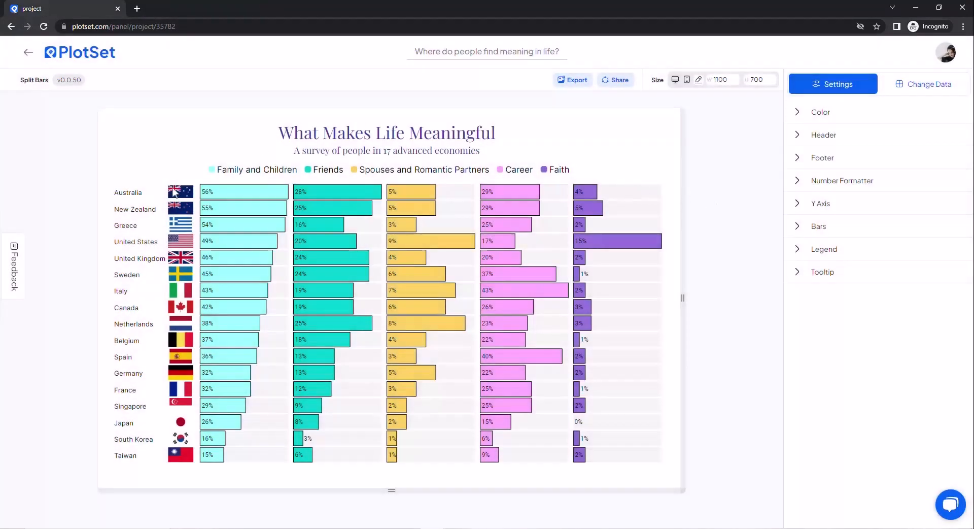
Step: Leave the chart project and go back to the PlotSet home page
click(27, 53)
click(27, 56)
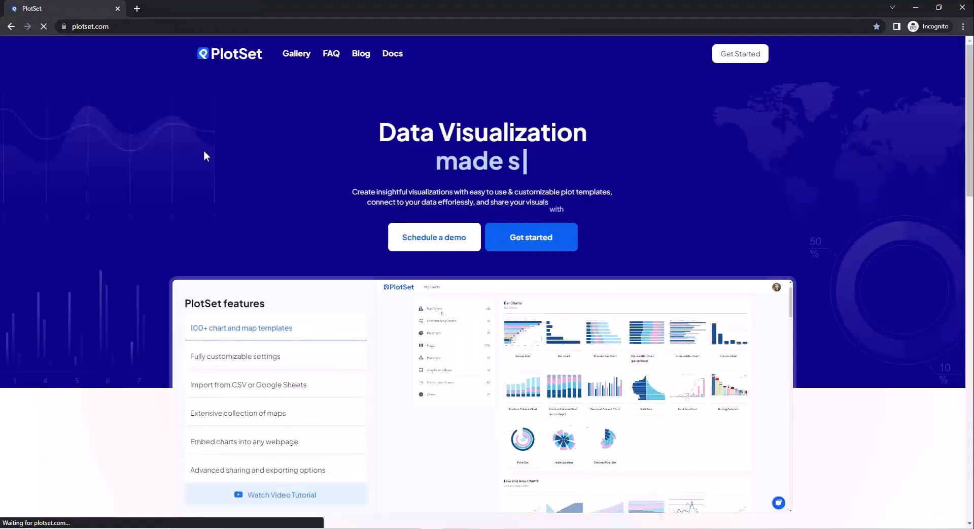